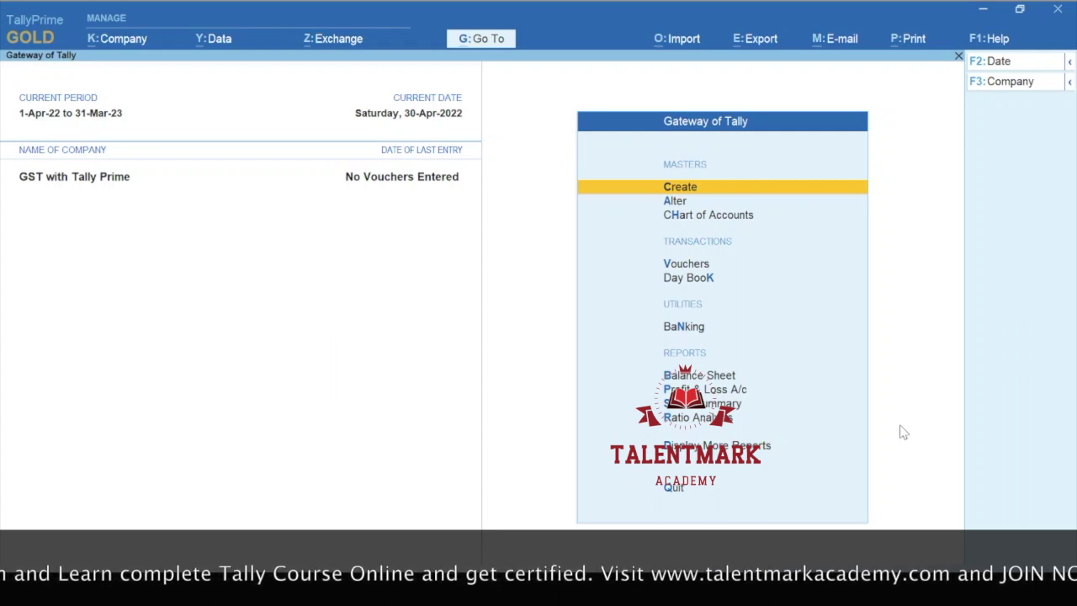
# Enable the discount column in invoices in the company features and accept the settings
pyautogui.press('alt')
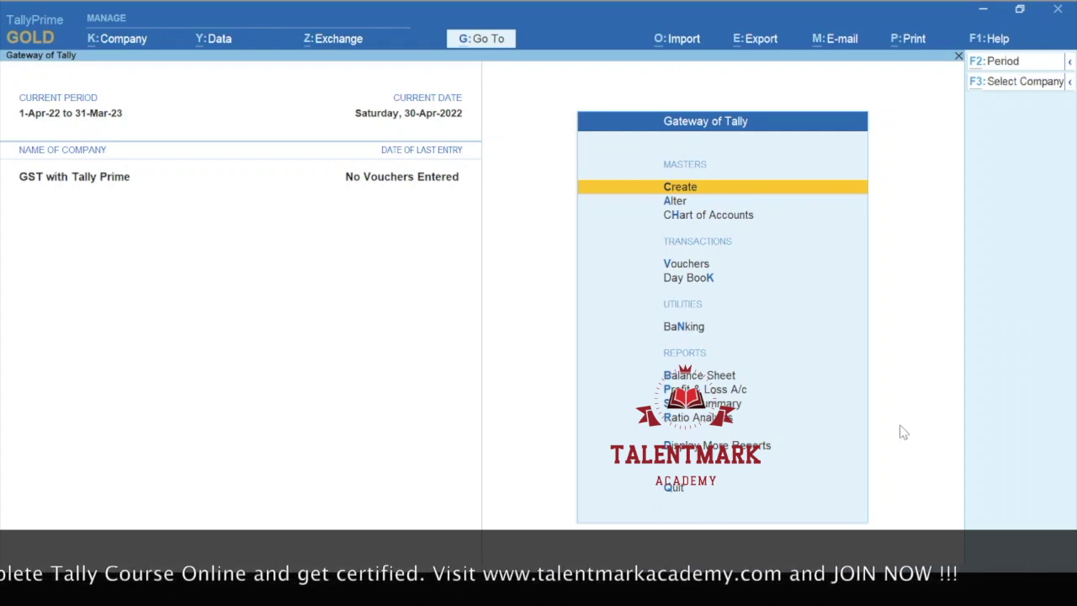
pyautogui.hotkey('alt', 'k')
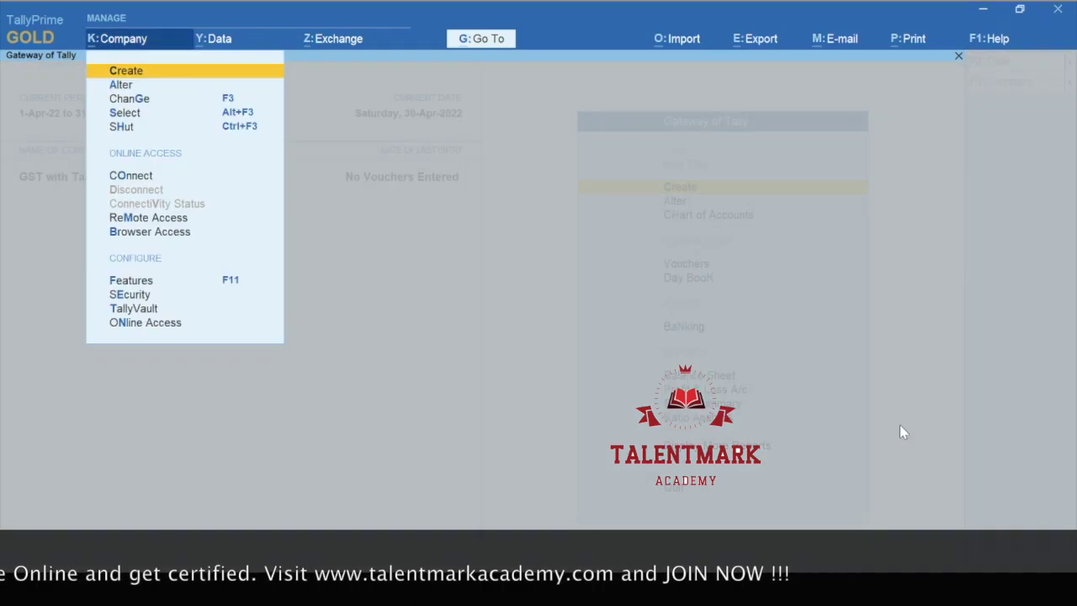
pyautogui.press('F11')
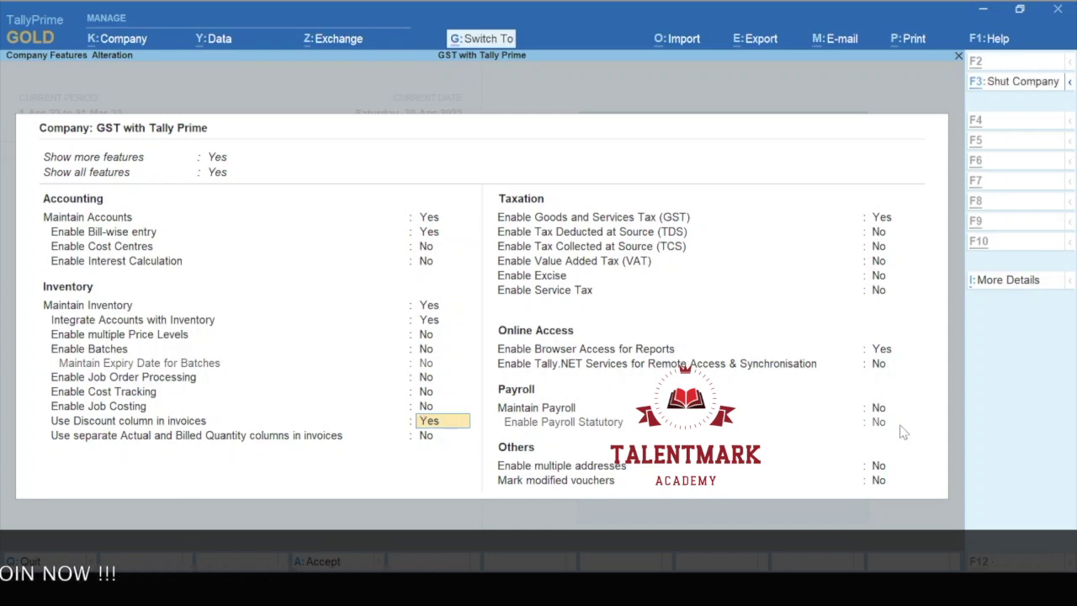
pyautogui.hotkey('ctrl', 'a')
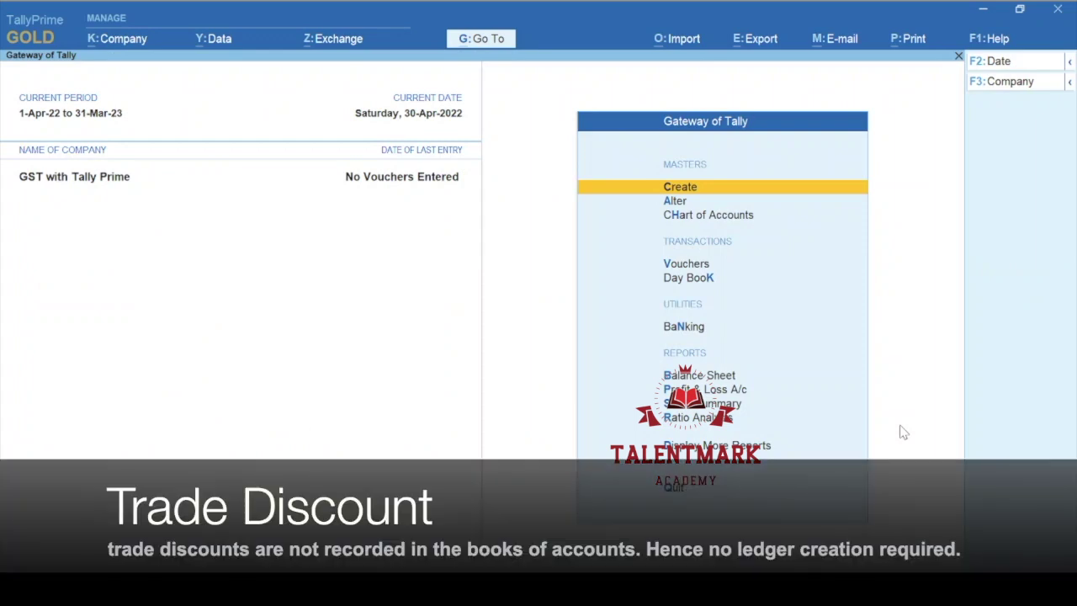
# Start a sales voucher with Customer as the party account and Sales as the sales ledger
pyautogui.press('v')
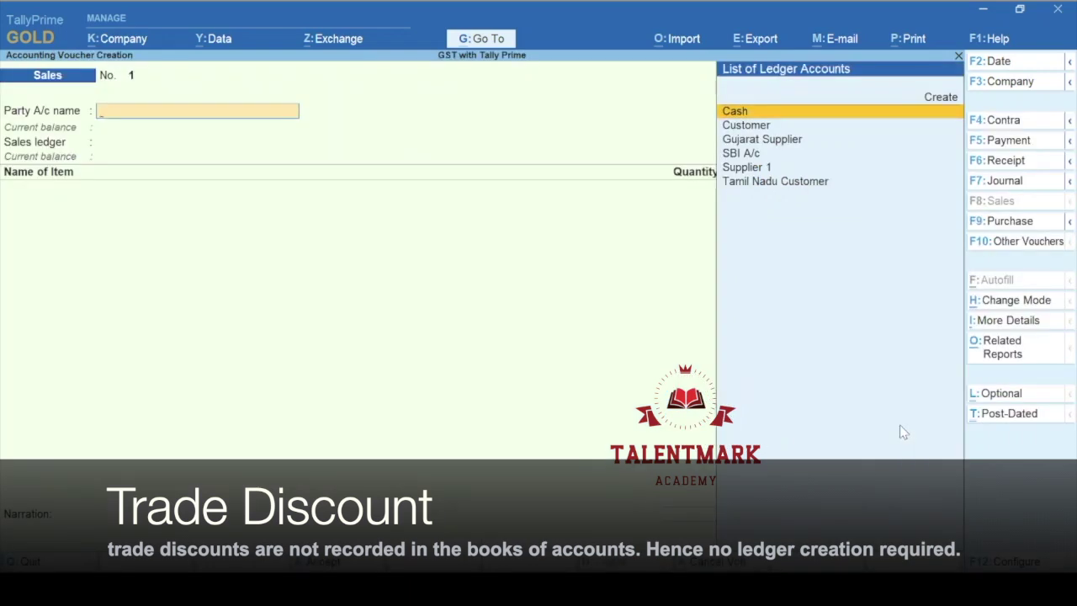
pyautogui.press('Down')
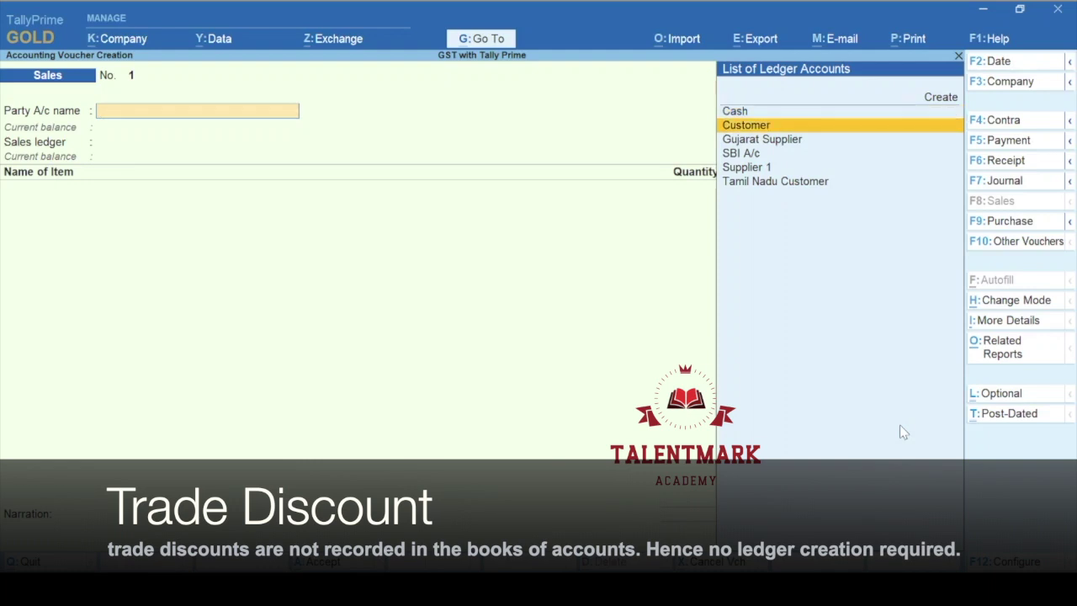
pyautogui.press('Return')
pyautogui.hotkey('ctrl', 'a')
pyautogui.press('Return')
pyautogui.hotkey('ctrl', 'a')
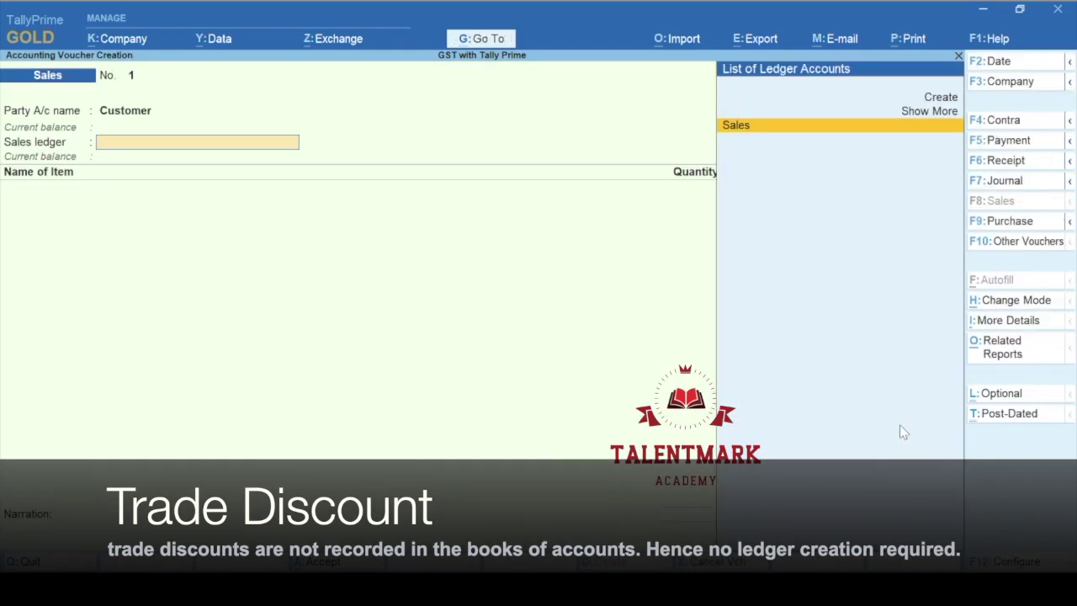
pyautogui.press('Return')
# Add stock item Computer to the sales voucher: 1 Nos at 20,000 with a 10% discount in the Disc % column
pyautogui.press('Down')
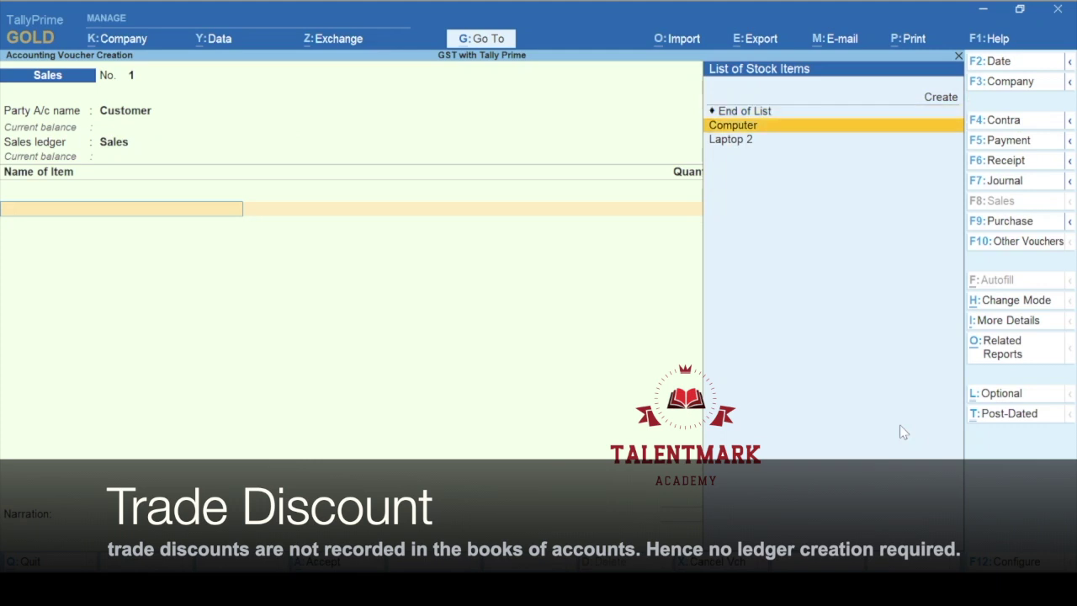
pyautogui.press('Return')
pyautogui.press('Return')
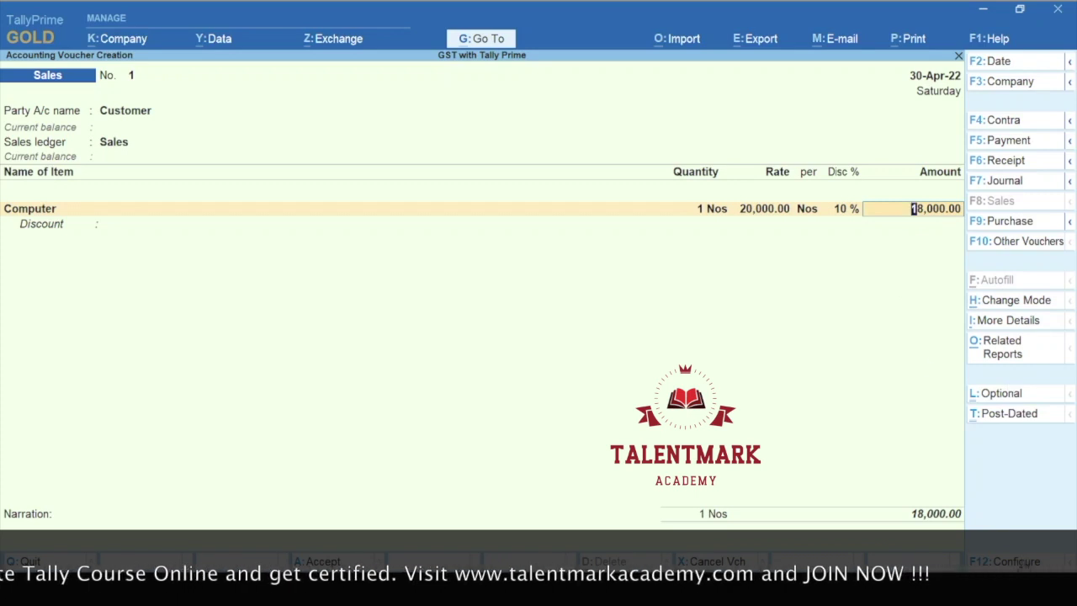
# Set Provide Cash/Trade Discount to Yes in the sales voucher configuration and accept it
pyautogui.click(1027, 565)
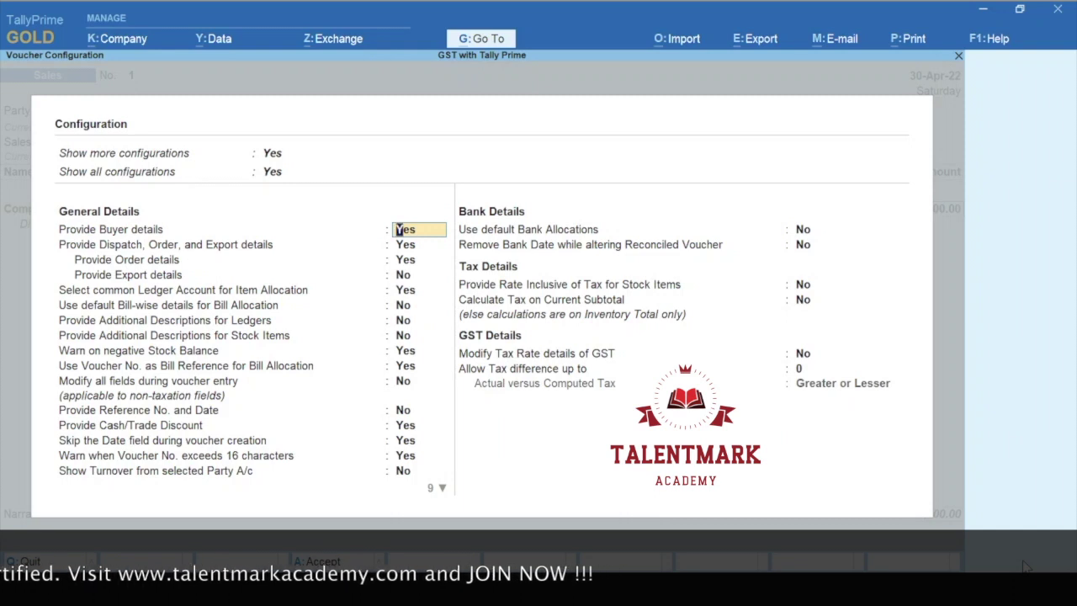
pyautogui.press('Down')
pyautogui.press('Down')
pyautogui.press('Down')
pyautogui.press('Down')
pyautogui.press('Down')
pyautogui.press('Down')
pyautogui.press('Down')
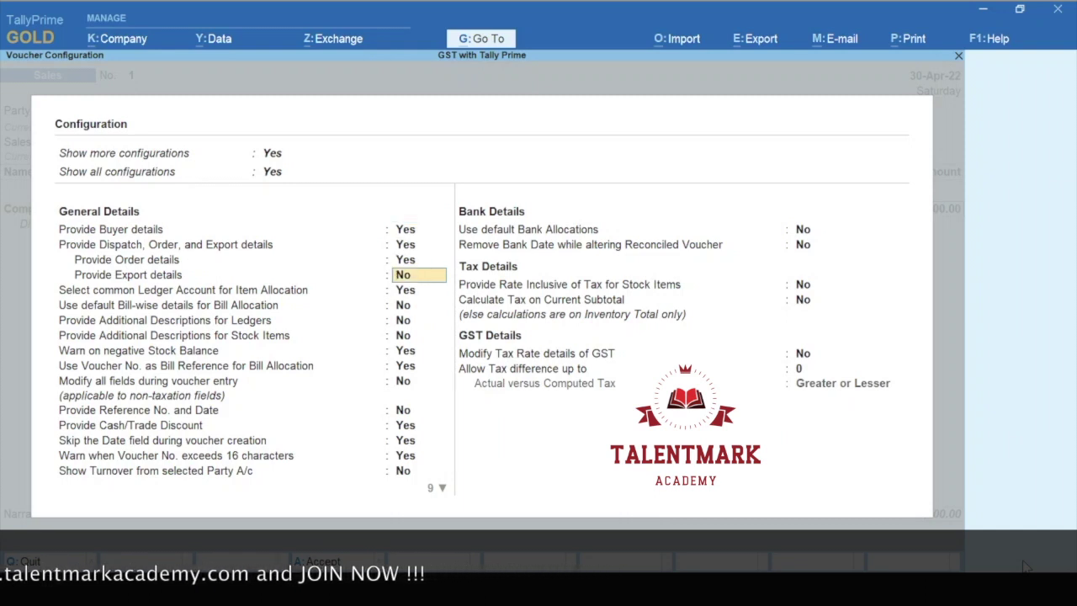
pyautogui.press('Down')
pyautogui.press('Down')
pyautogui.press('Down')
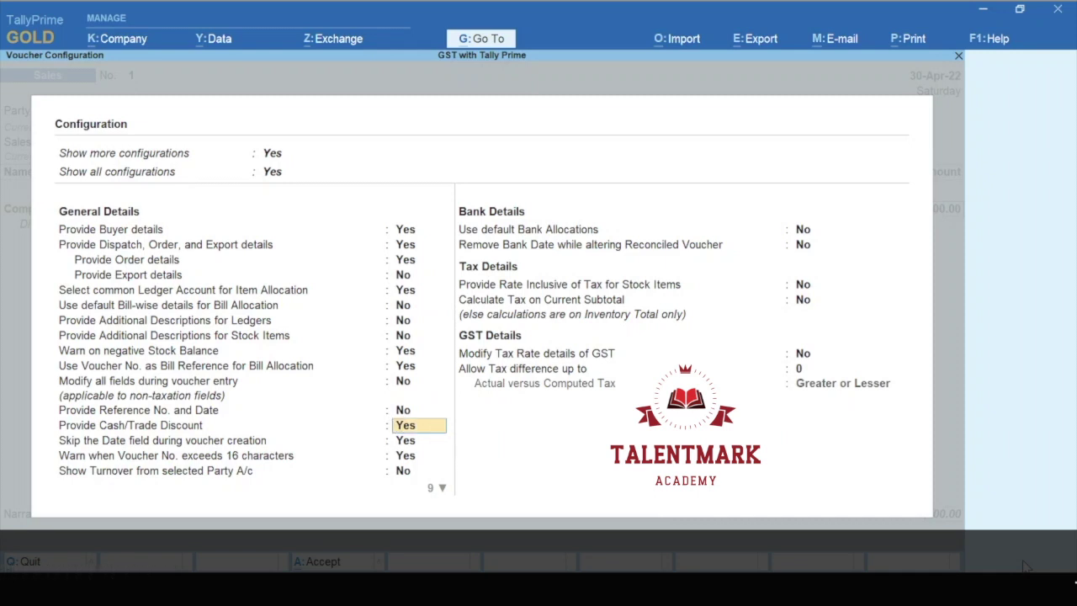
pyautogui.hotkey('ctrl', 'a')
pyautogui.press('Return')
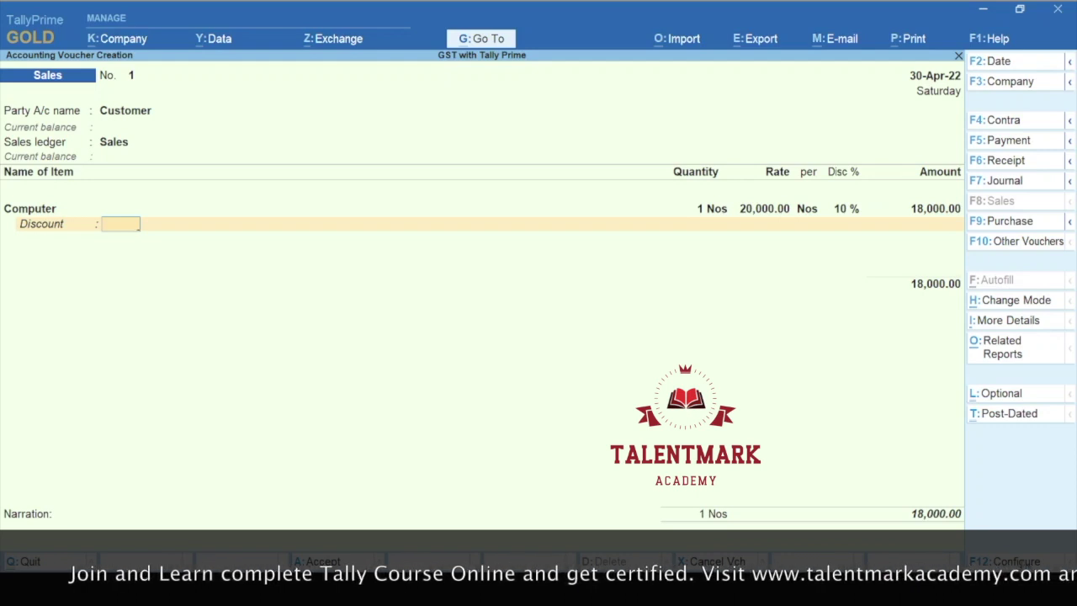
# Clear the Disc % value of the Computer item and give its separate Discount line 10%
pyautogui.press('BackSpace')
pyautogui.press('BackSpace')
pyautogui.press('BackSpace')
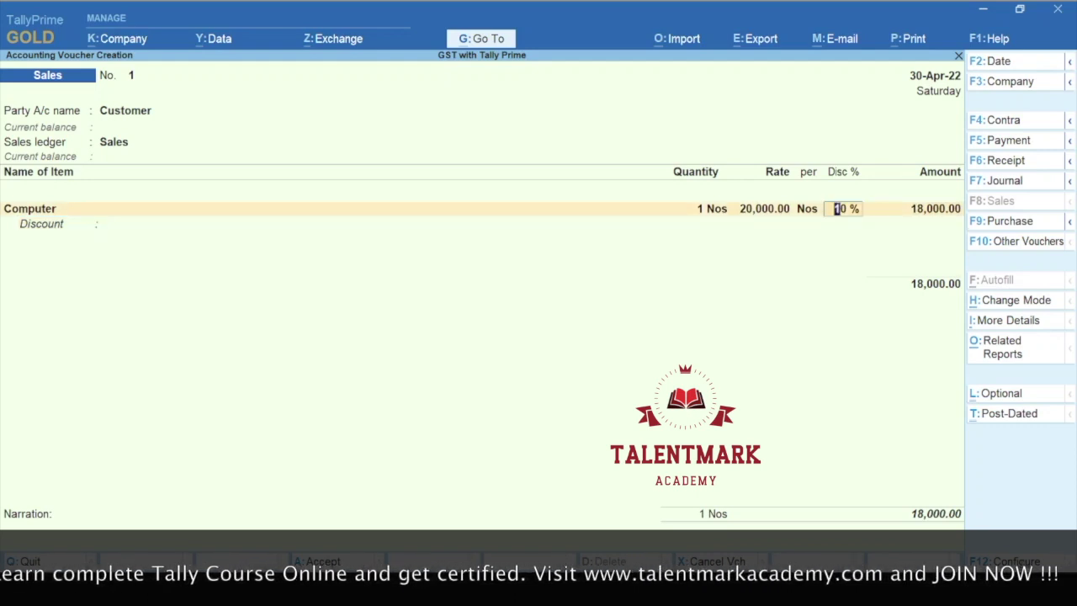
pyautogui.press('Return')
pyautogui.press('Return')
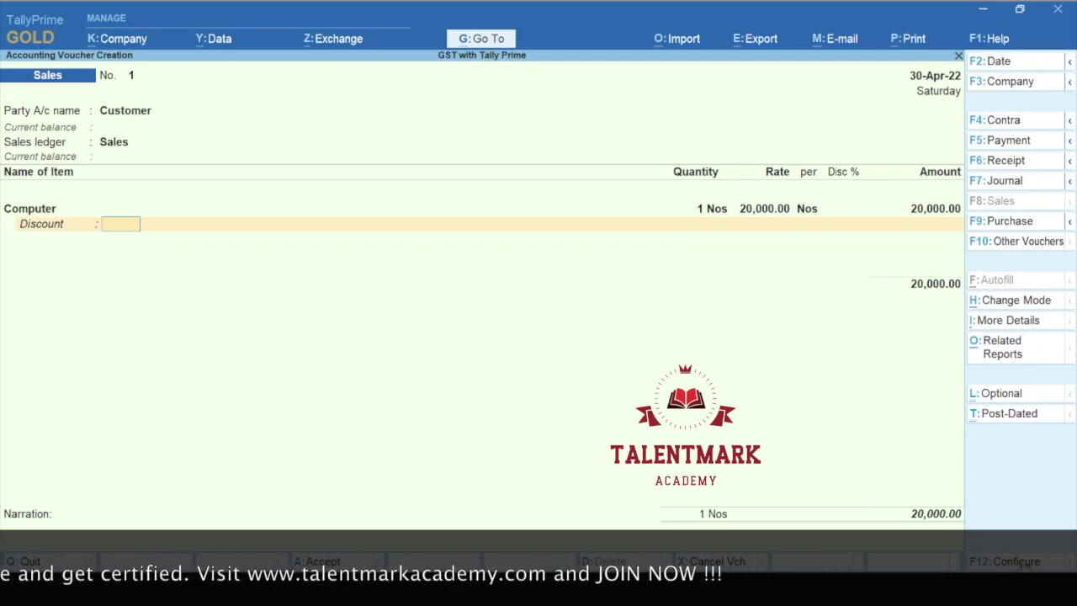
pyautogui.write('10')
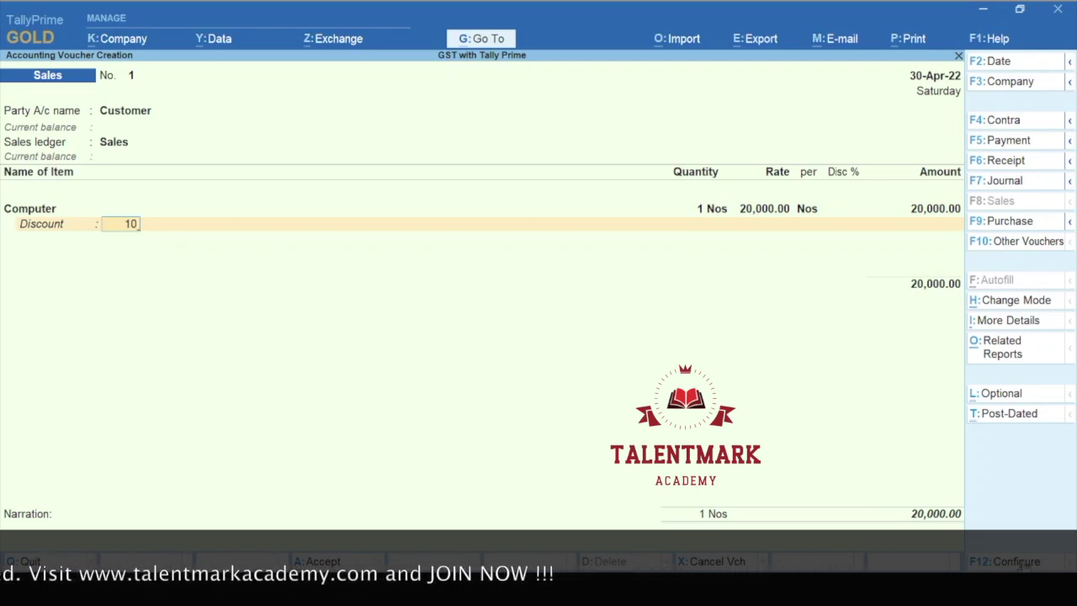
pyautogui.press('Return')
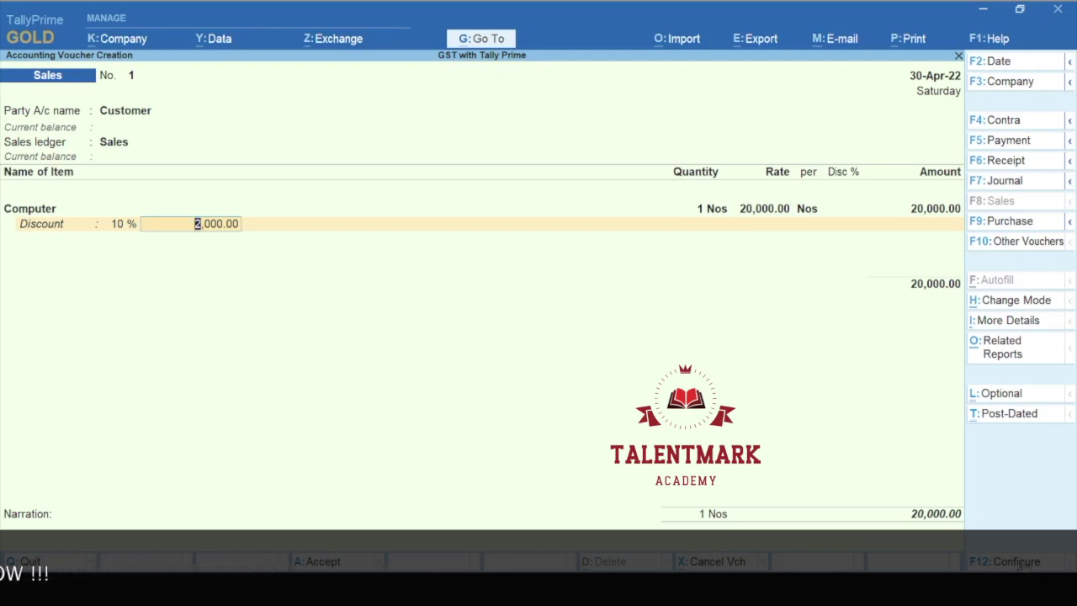
pyautogui.press('Return')
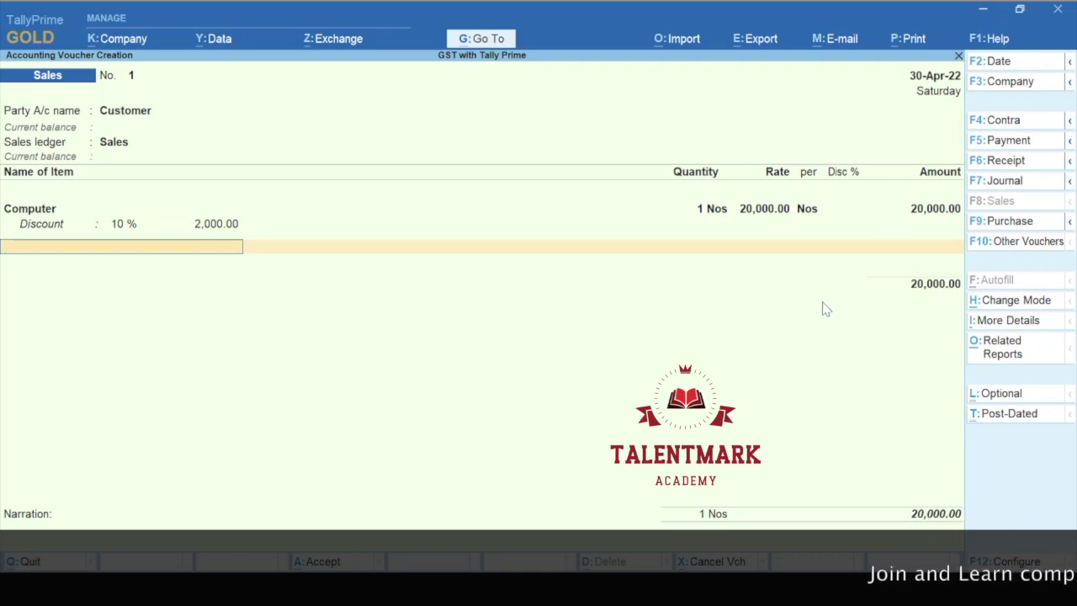
# Try 10% in the Disc % column for the Computer item, leaving its separate Discount line empty
pyautogui.press('BackSpace')
pyautogui.press('BackSpace')
pyautogui.write('10')
pyautogui.press('Return')
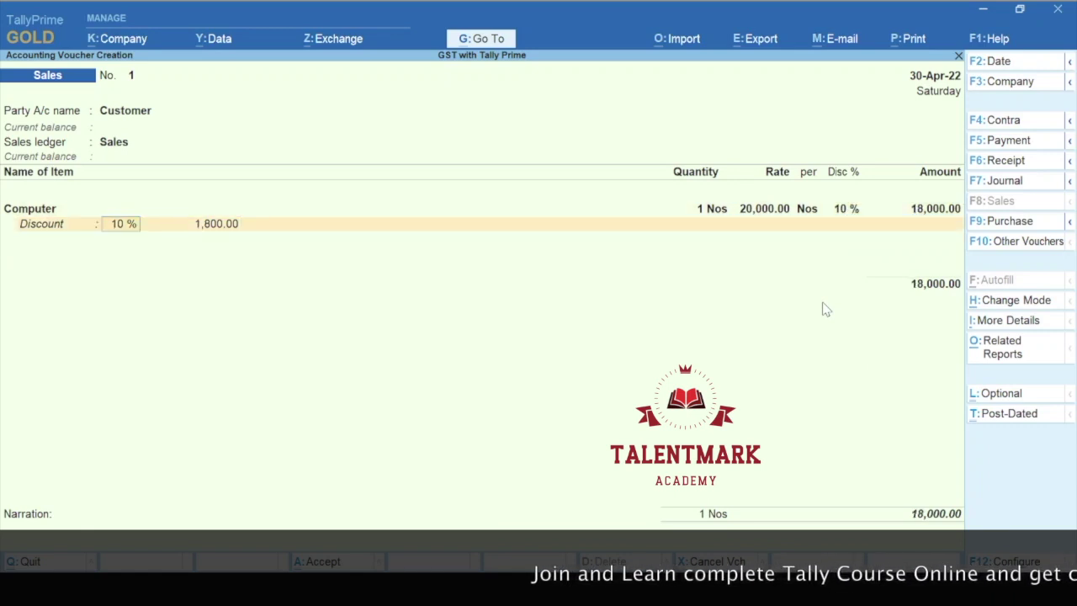
pyautogui.press('Return')
pyautogui.press('Return')
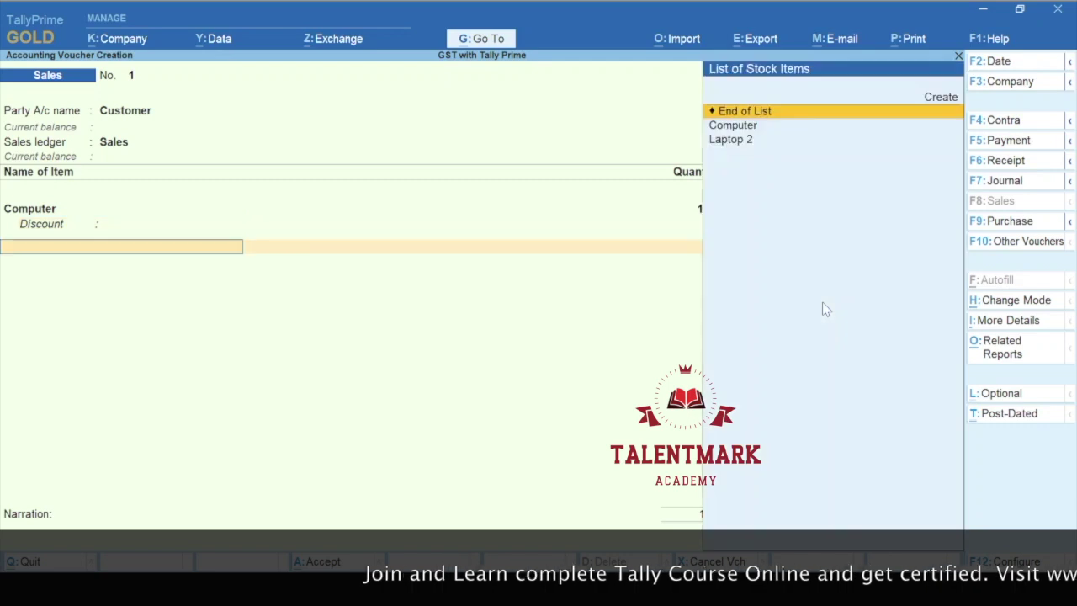
# Remove the Computer item's Disc % value again and apply 10% on its Discount line instead
pyautogui.press('BackSpace')
pyautogui.press('BackSpace')
pyautogui.press('BackSpace')
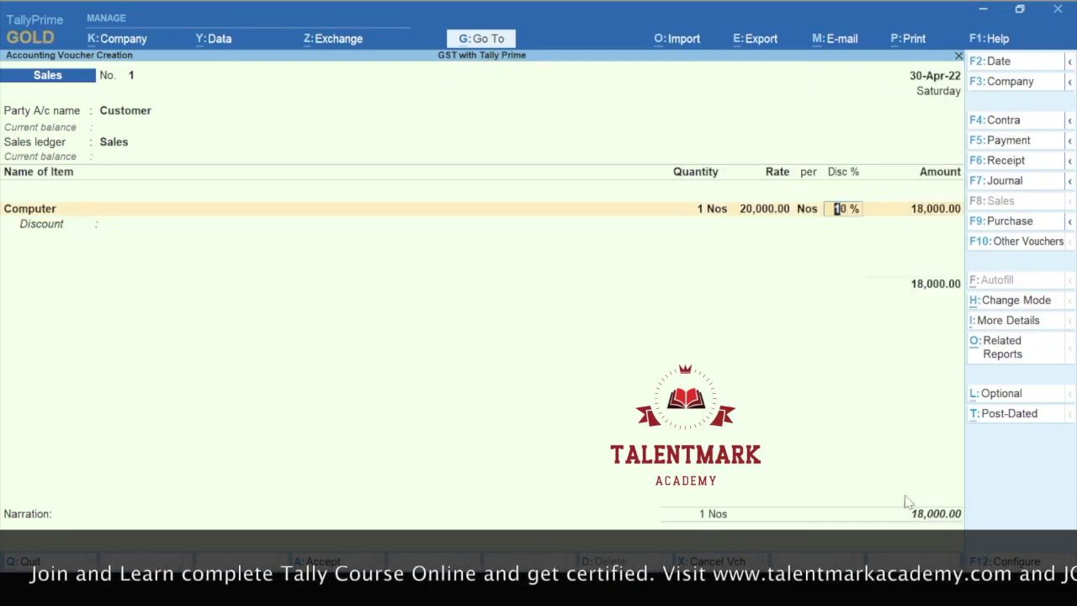
pyautogui.press('space')
pyautogui.press('Return')
pyautogui.press('Return')
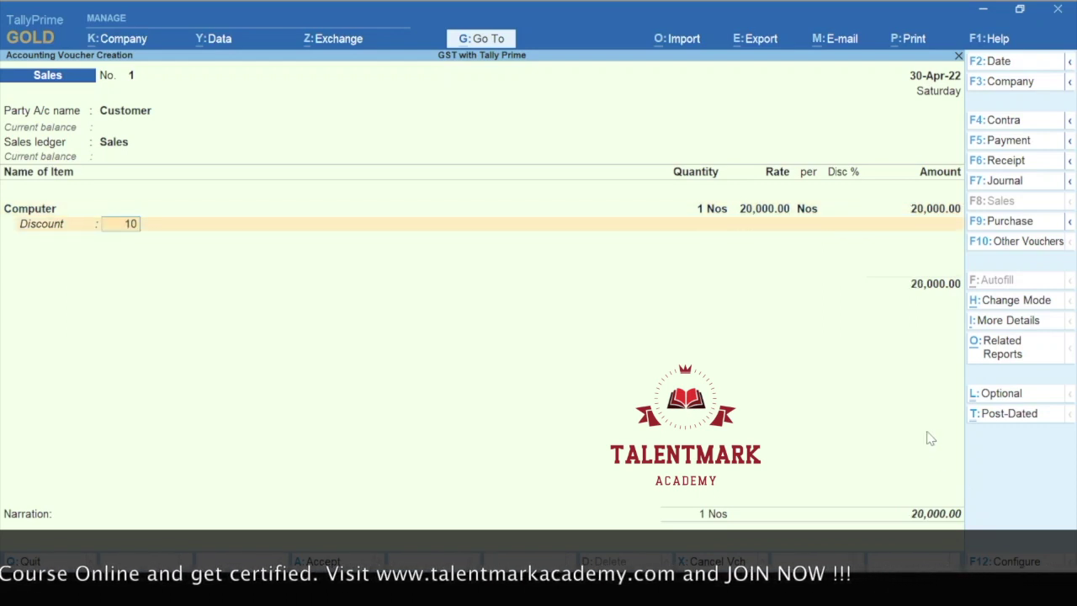
pyautogui.press('Return')
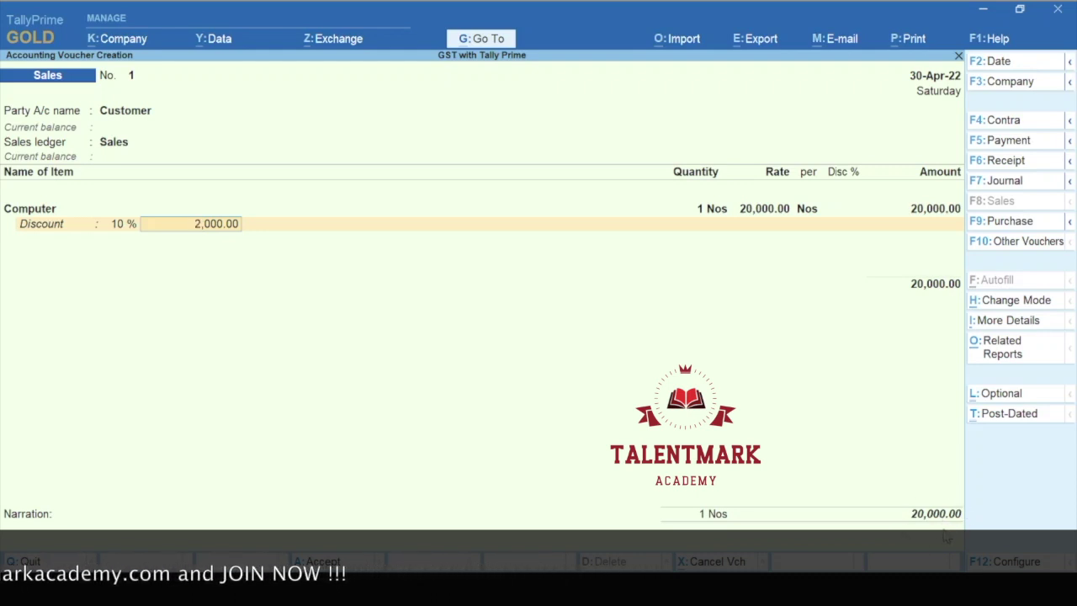
pyautogui.press('Return')
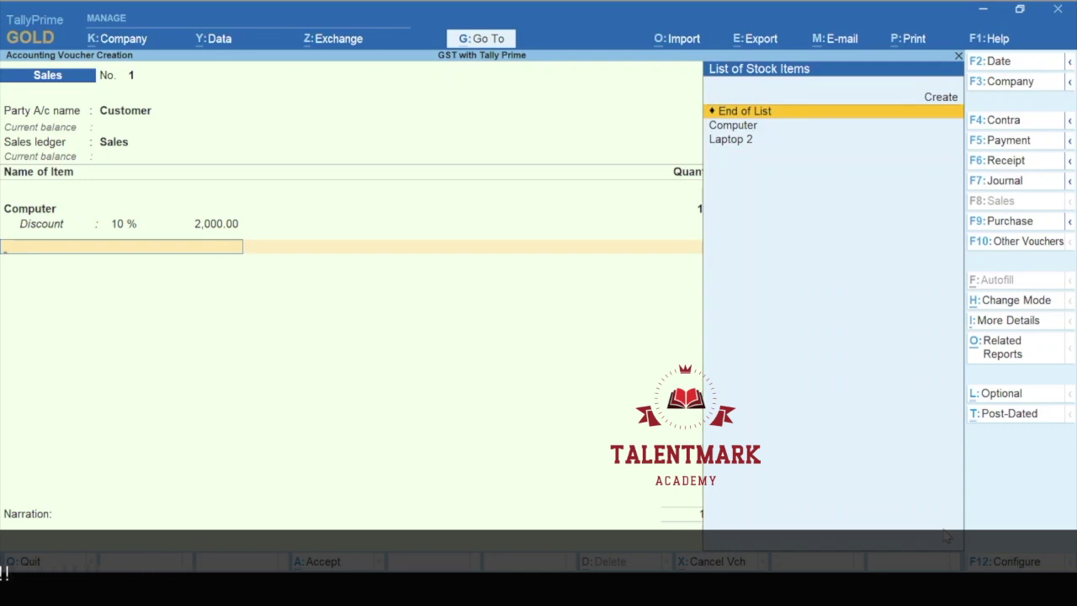
# End the item list and create the ledger Item Discount under Indirect Expenses, with ledger type Discount and GST not applicable
pyautogui.press('Return')
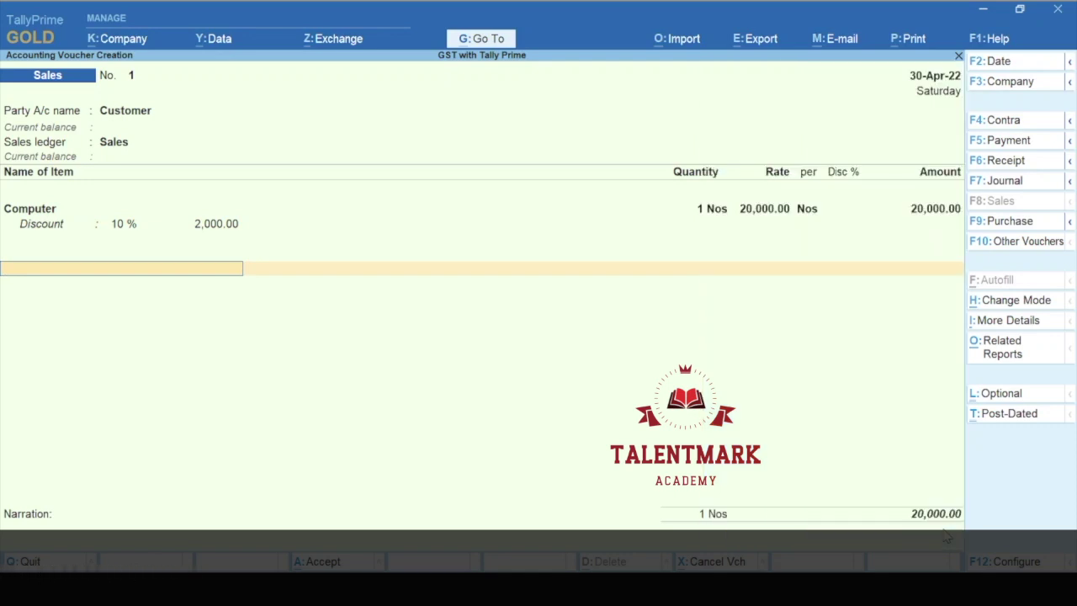
pyautogui.press('Return')
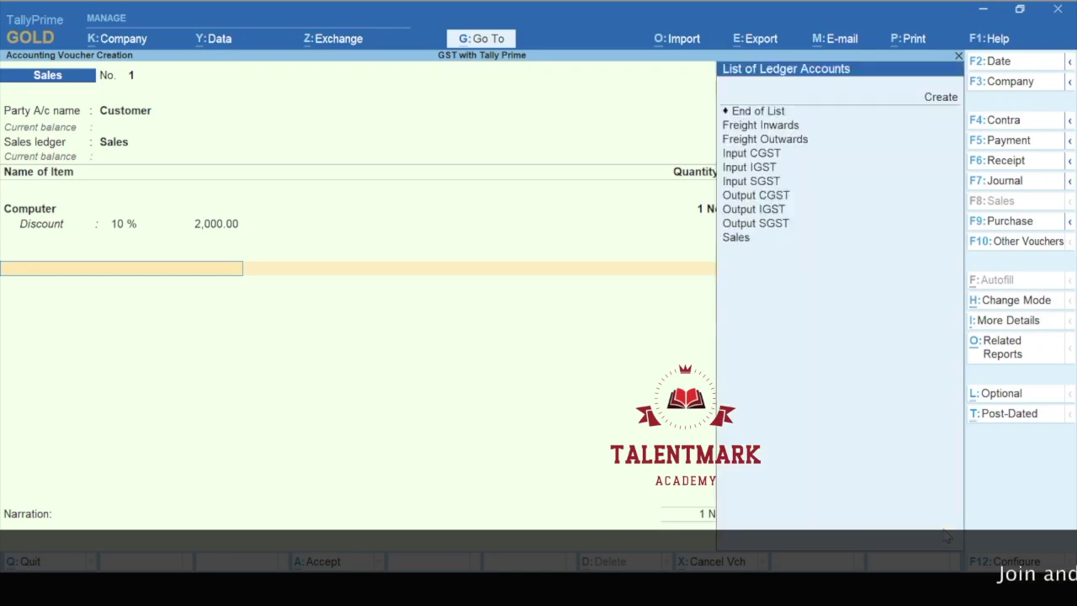
pyautogui.hotkey('alt', 'c')
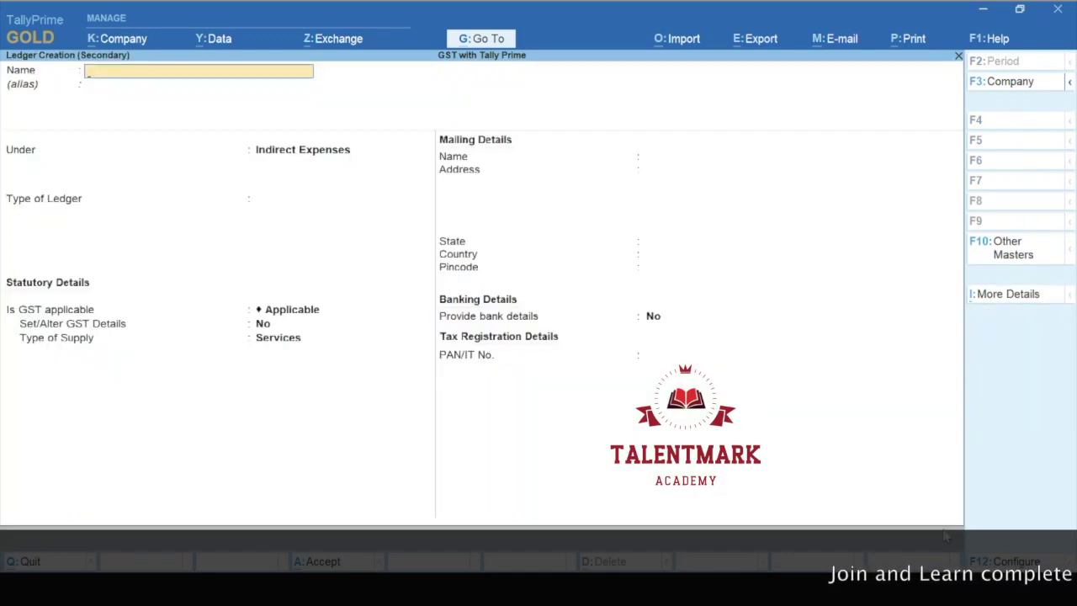
pyautogui.write('Item Discount')
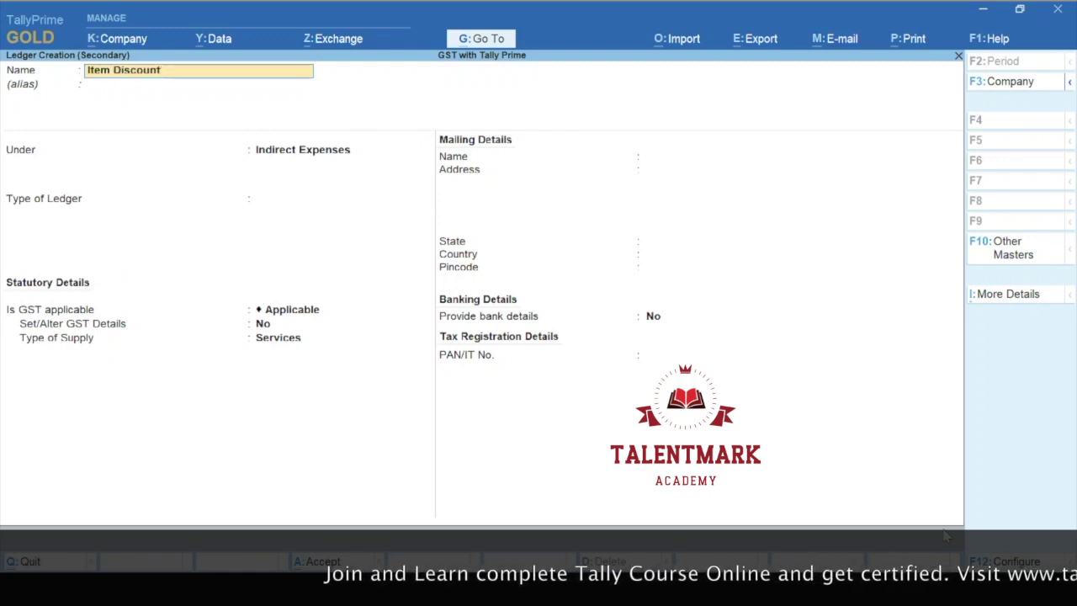
pyautogui.press('Return')
pyautogui.press('Return')
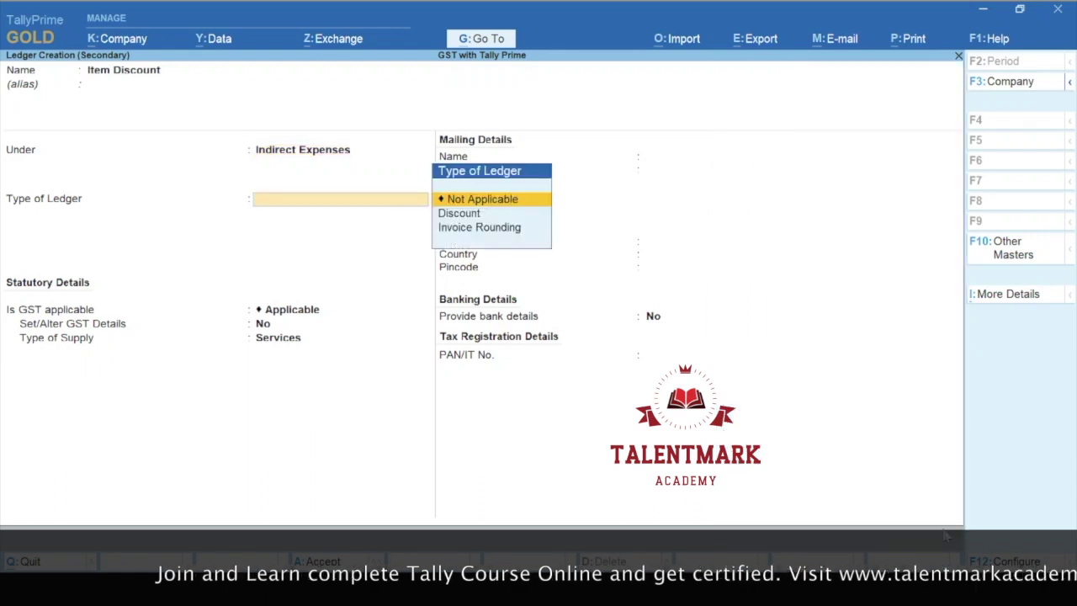
pyautogui.press('Down')
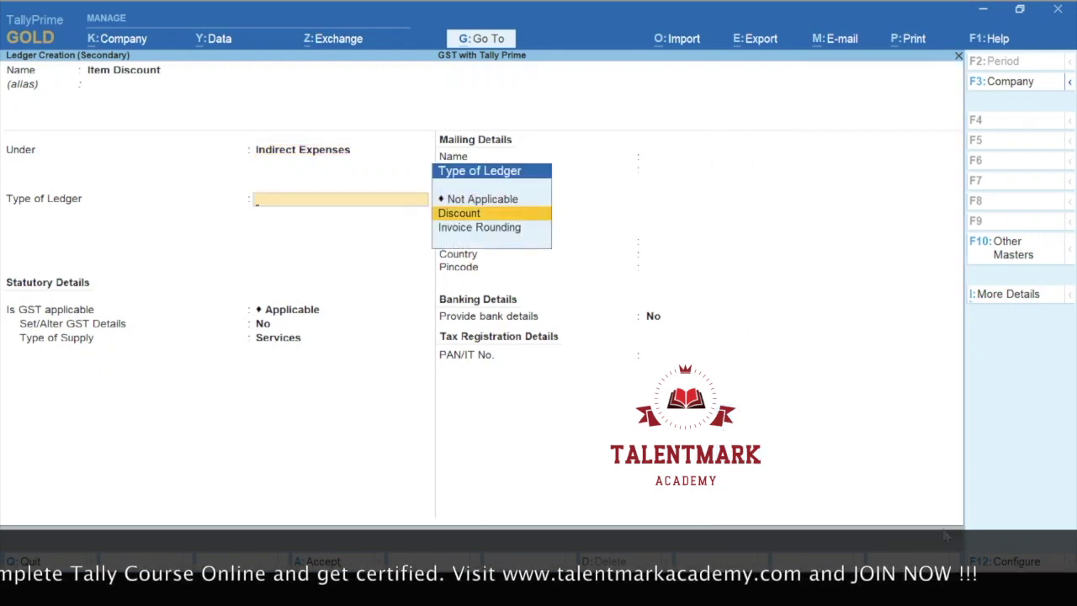
pyautogui.press('Return')
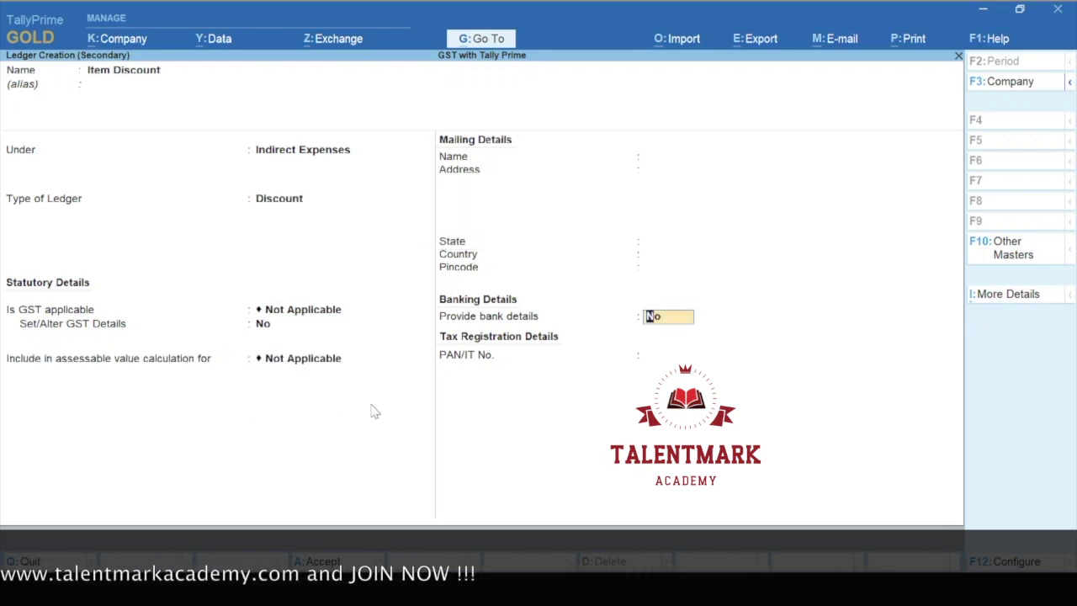
pyautogui.press('Return')
pyautogui.press('Return')
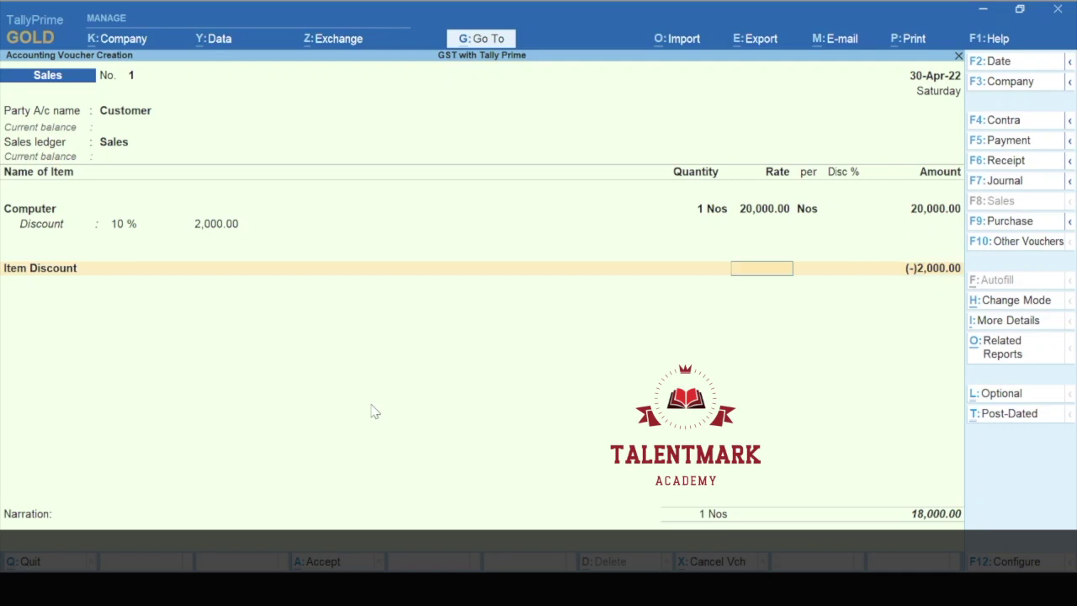
# Add Laptop 2 as a second stock item in the voucher, 2 Nos at a rate of 50,000
pyautogui.press('BackSpace')
pyautogui.press('Return')
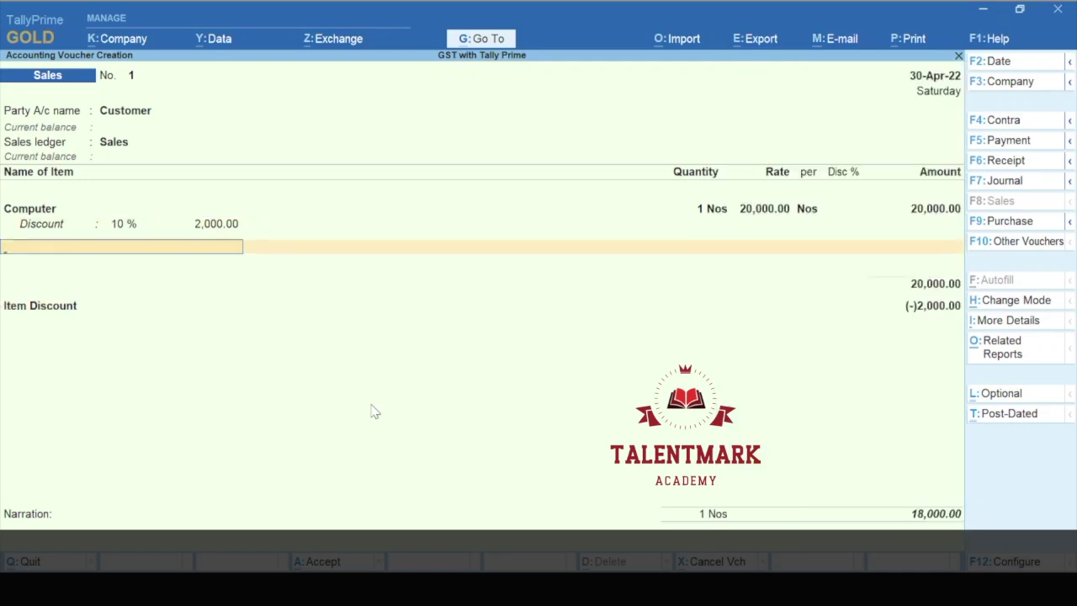
pyautogui.write('La')
pyautogui.press('Return')
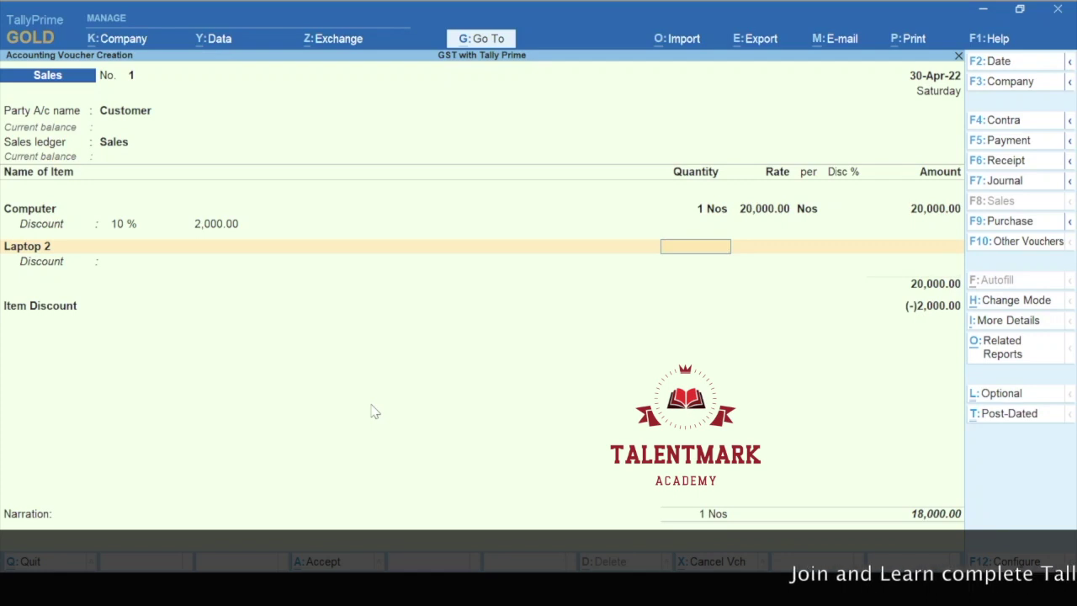
pyautogui.press('Return')
pyautogui.write('50,000')
pyautogui.press('Return')
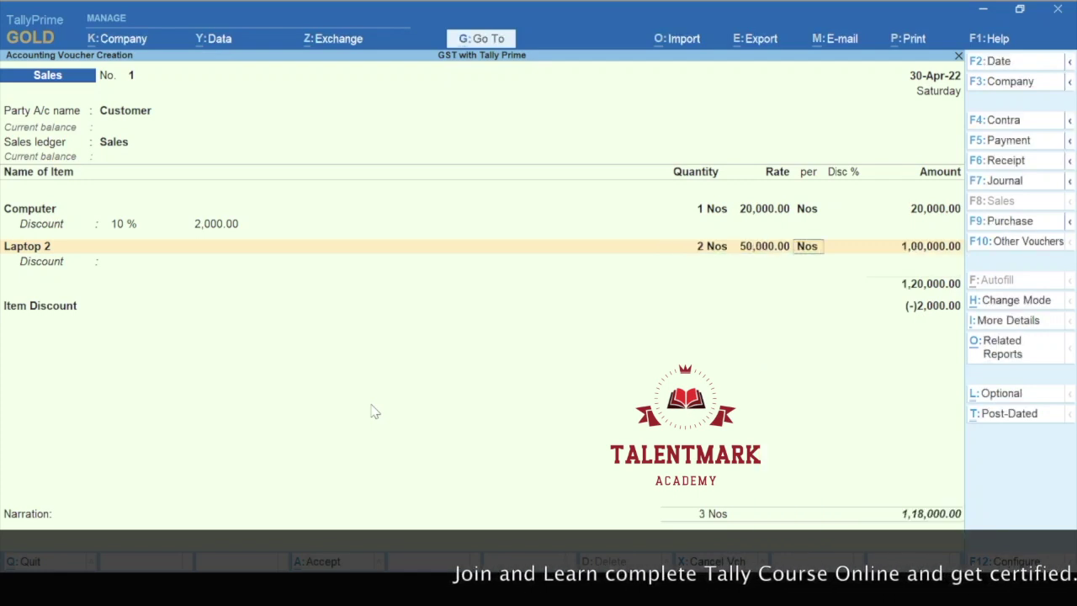
# Enter a discount amount of 3,000 on the Laptop 2 item's Discount line, leaving its percentage empty
pyautogui.press('Return')
pyautogui.press('Return')
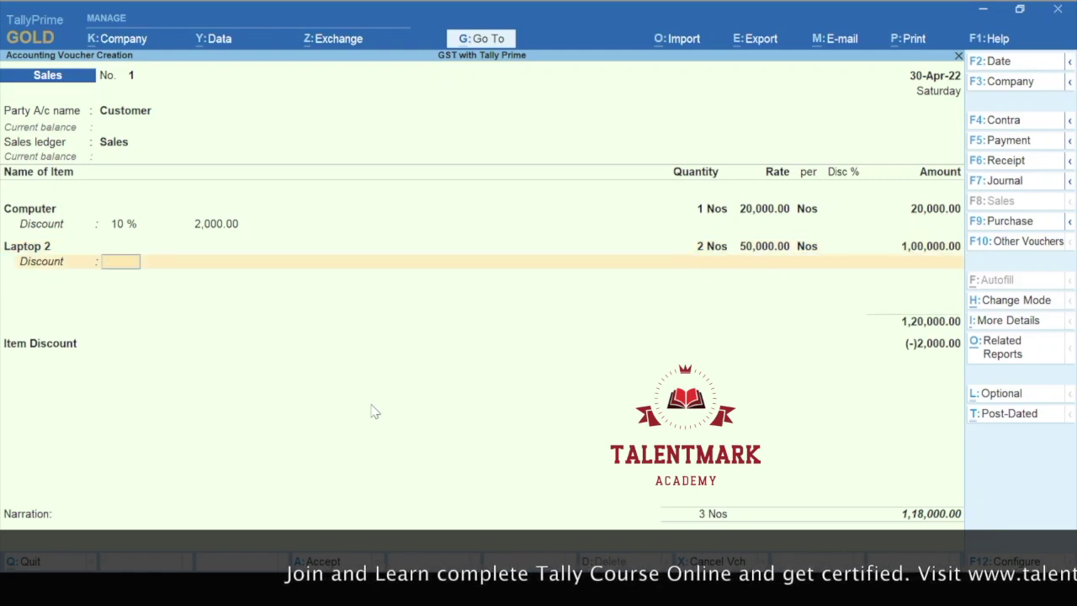
pyautogui.press('Return')
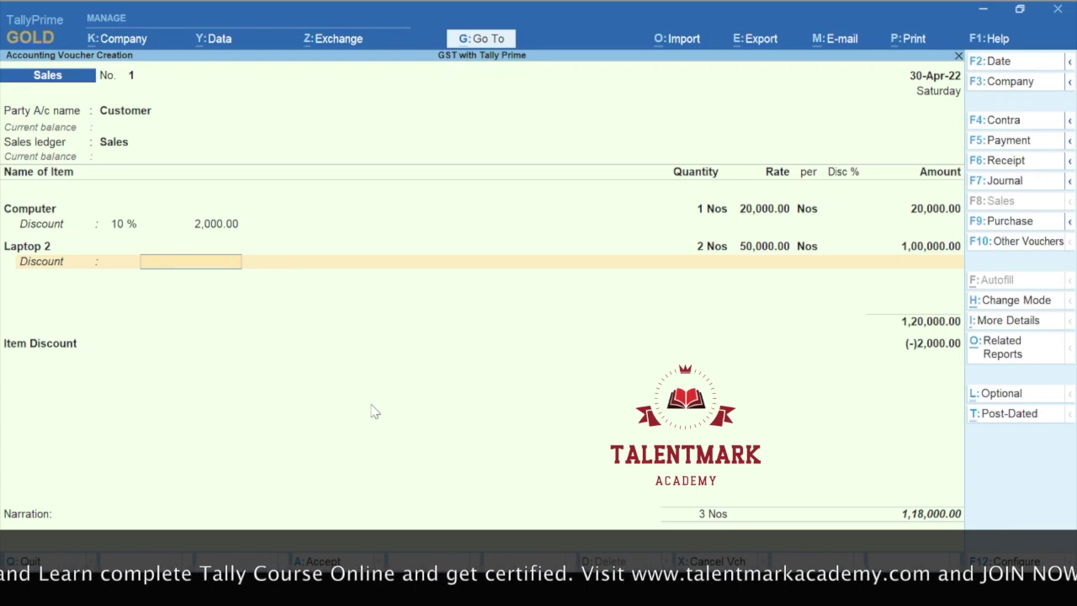
pyautogui.write('3000')
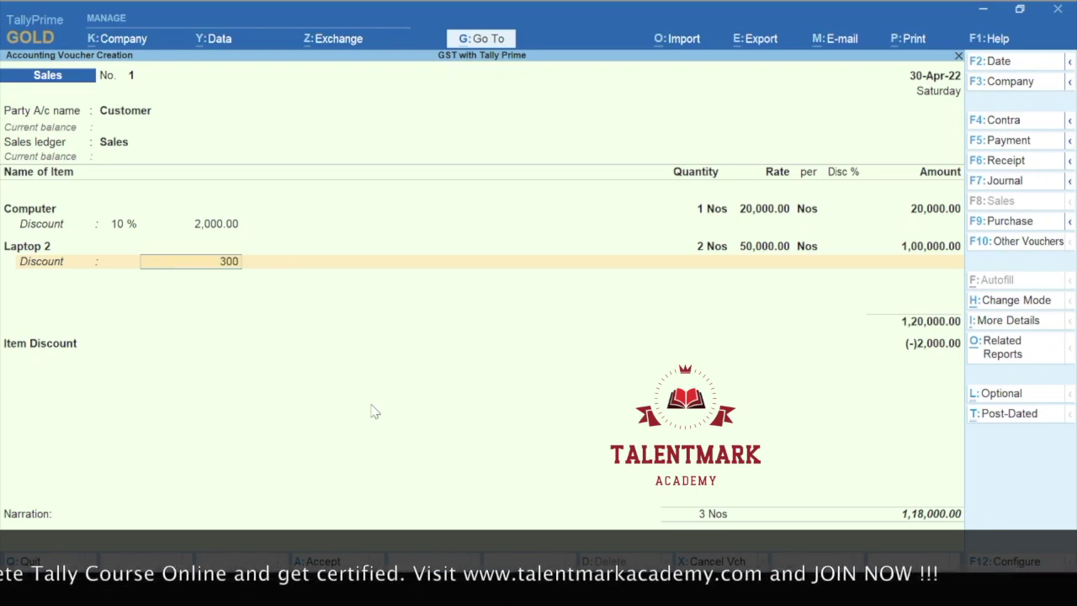
pyautogui.press('Return')
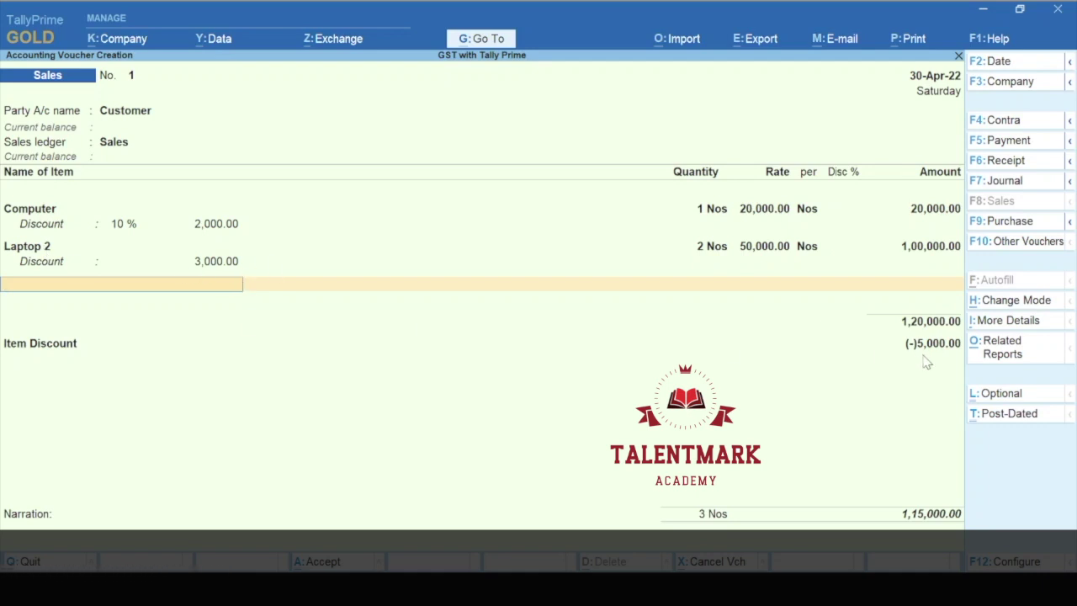
# End the item list and start a new ledger Invoice Discount under Indirect Expenses, with type of ledger and GST both Not Applicable
pyautogui.press('Return')
pyautogui.press('Return')
pyautogui.press('Return')
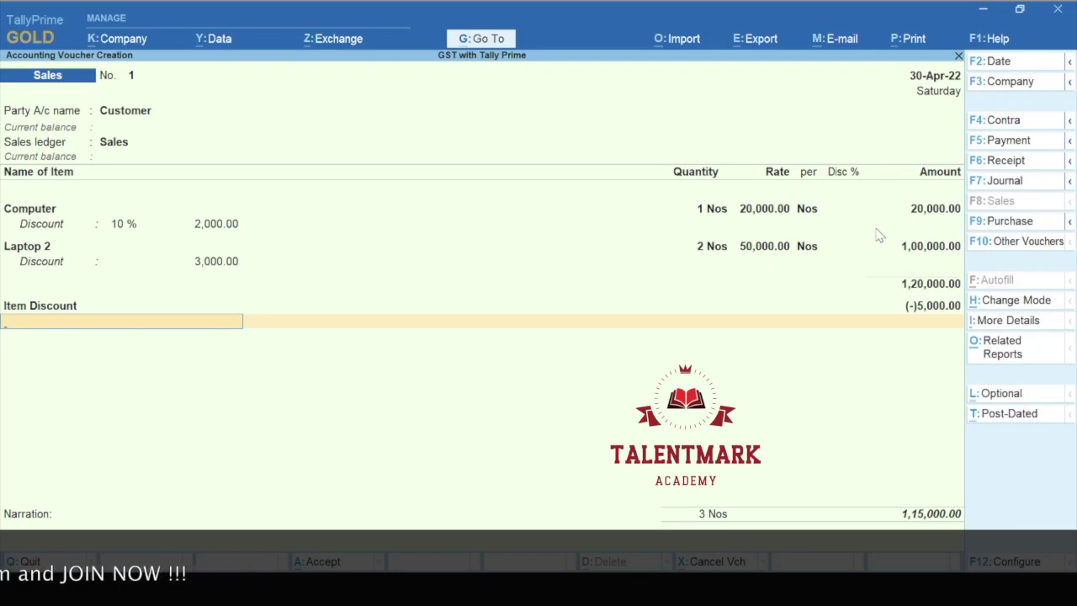
pyautogui.hotkey('alt', 'c')
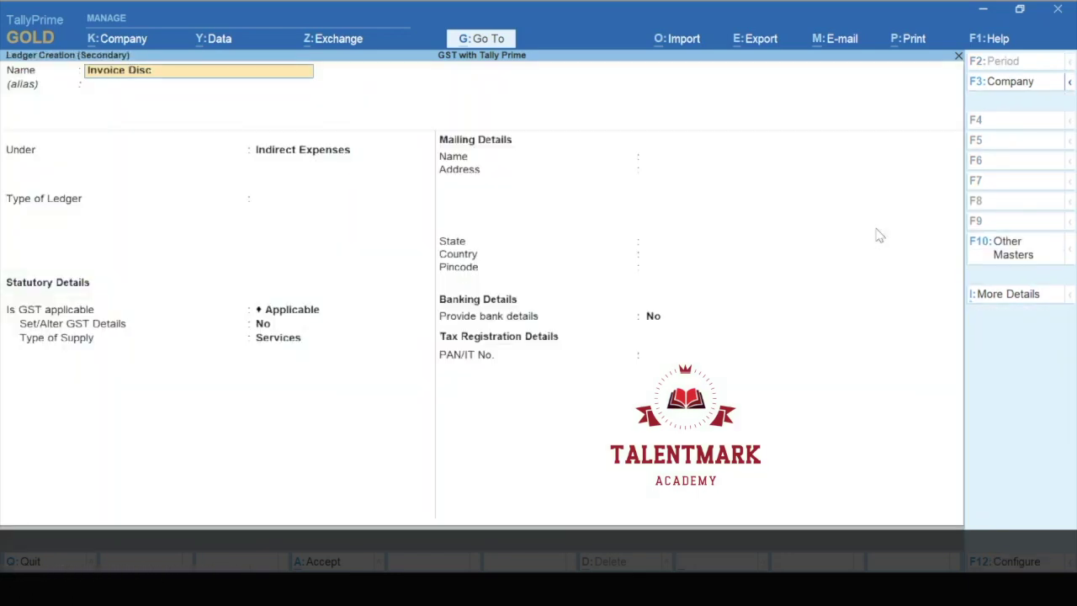
pyautogui.press('Return')
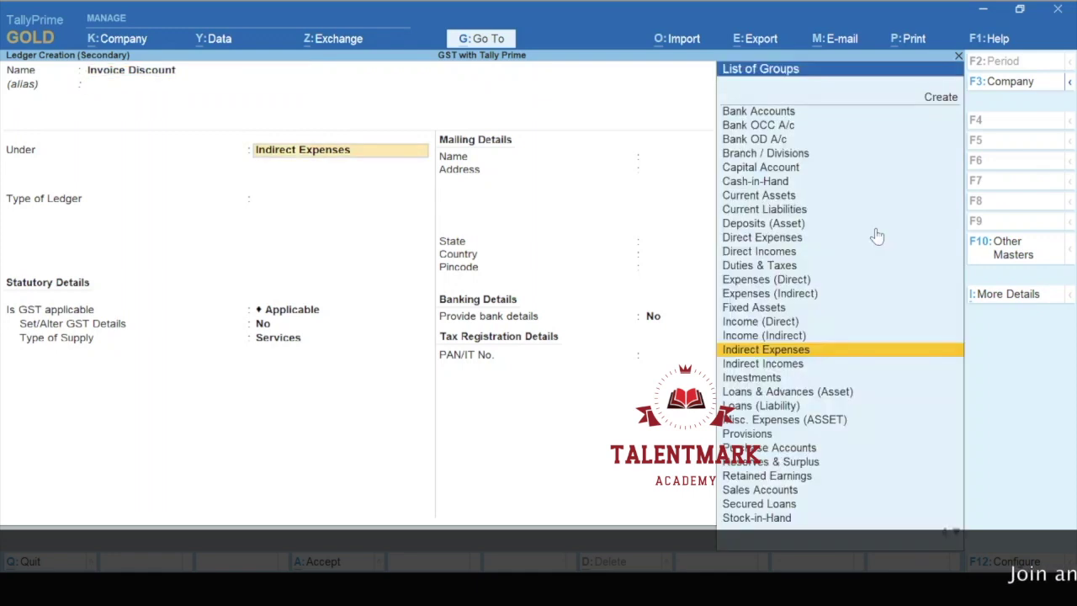
pyautogui.press('Return')
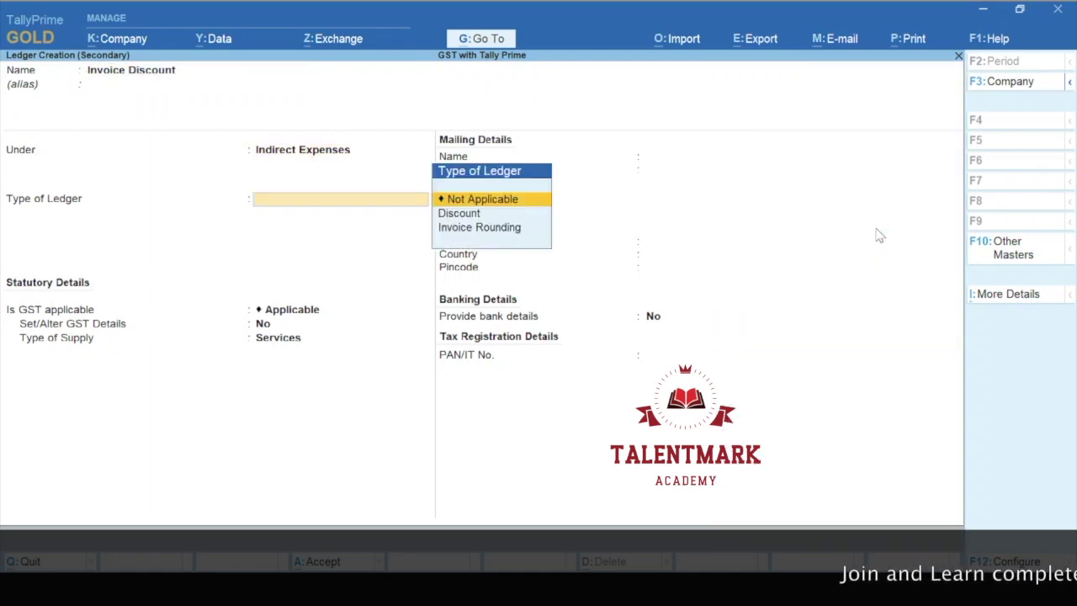
pyautogui.press('Return')
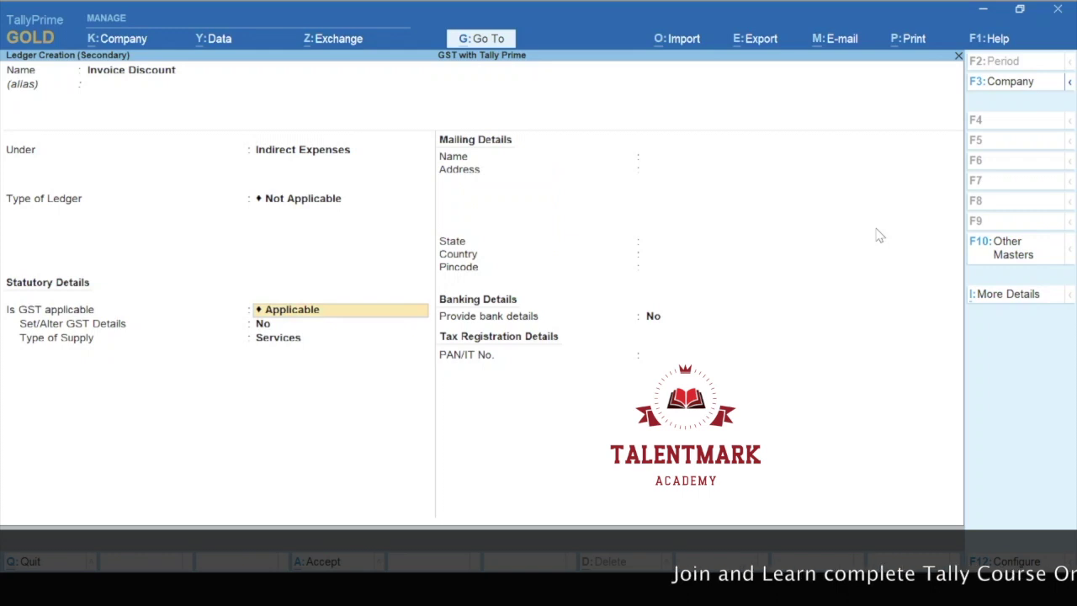
pyautogui.write('N')
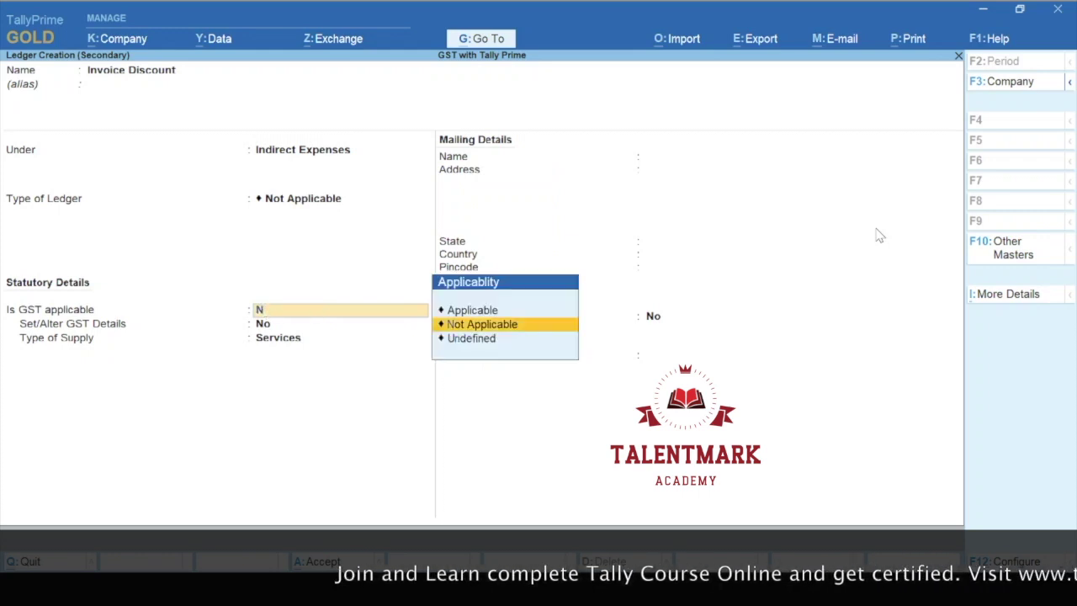
pyautogui.press('Return')
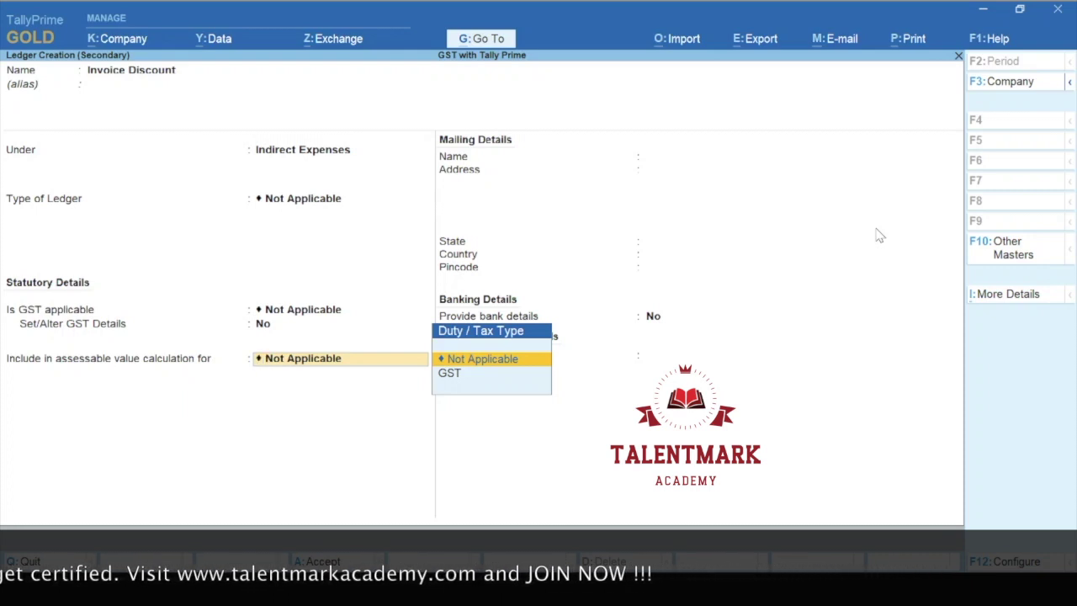
# Include the ledger in the assessable value calculation for GST, appropriate to Both and based on value, and save it
pyautogui.press('Down')
pyautogui.press('Return')
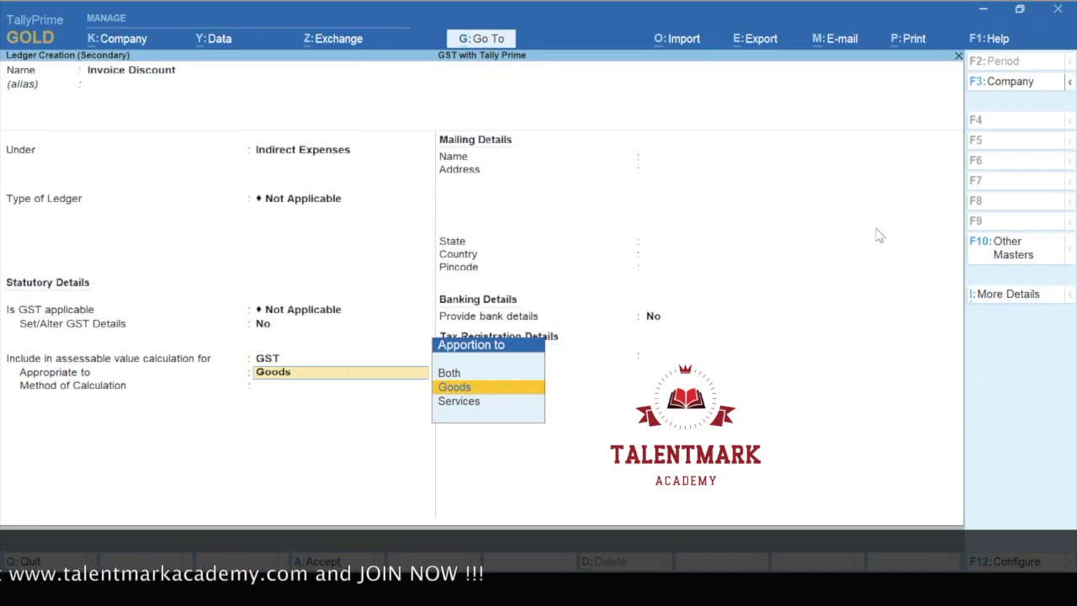
pyautogui.press('Up')
pyautogui.press('Return')
pyautogui.press('Return')
pyautogui.press('Return')
pyautogui.press('Return')
pyautogui.press('Return')
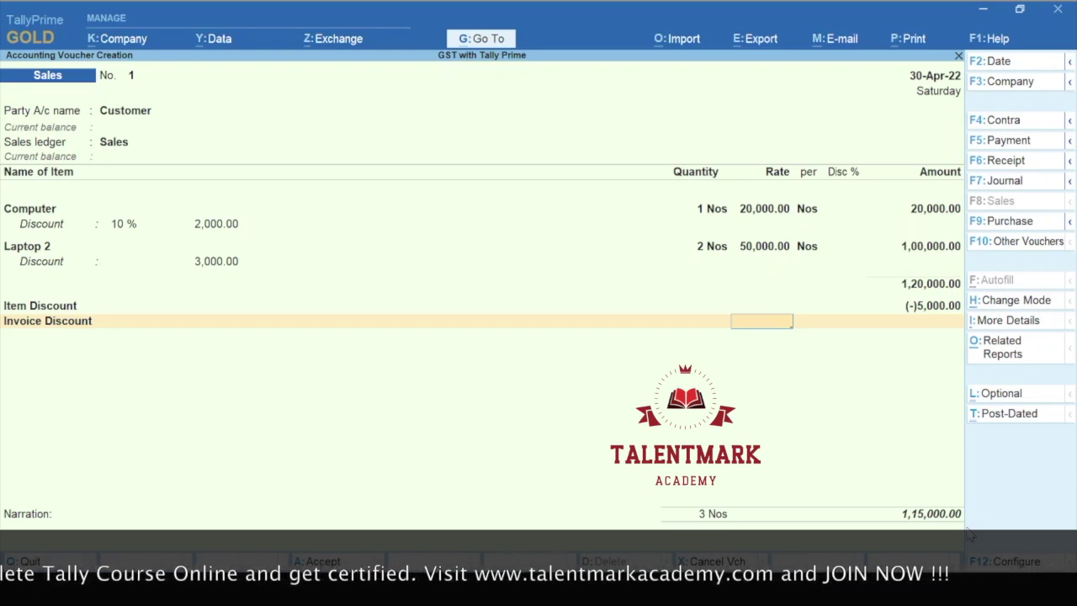
# Enter -15,000 as the Invoice Discount amount in the voucher, leaving its rate empty
pyautogui.press('Return')
pyautogui.write('-)15,000')
pyautogui.press('Return')
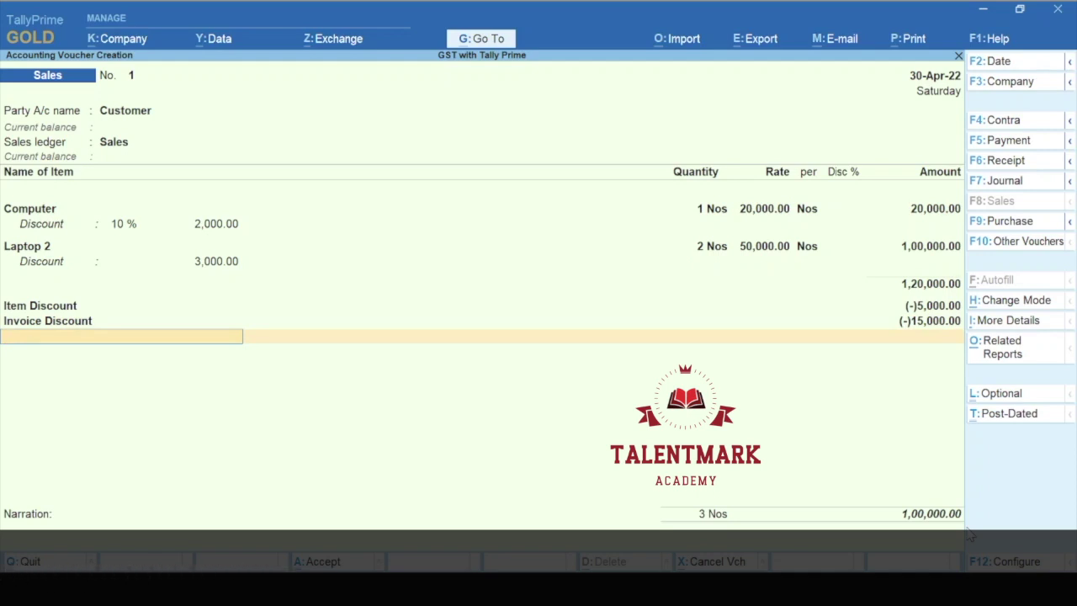
# Reopen the Invoice Discount ledger to review its assessable value settings, and leave it without saving changes
pyautogui.press('BackSpace')
pyautogui.press('BackSpace')
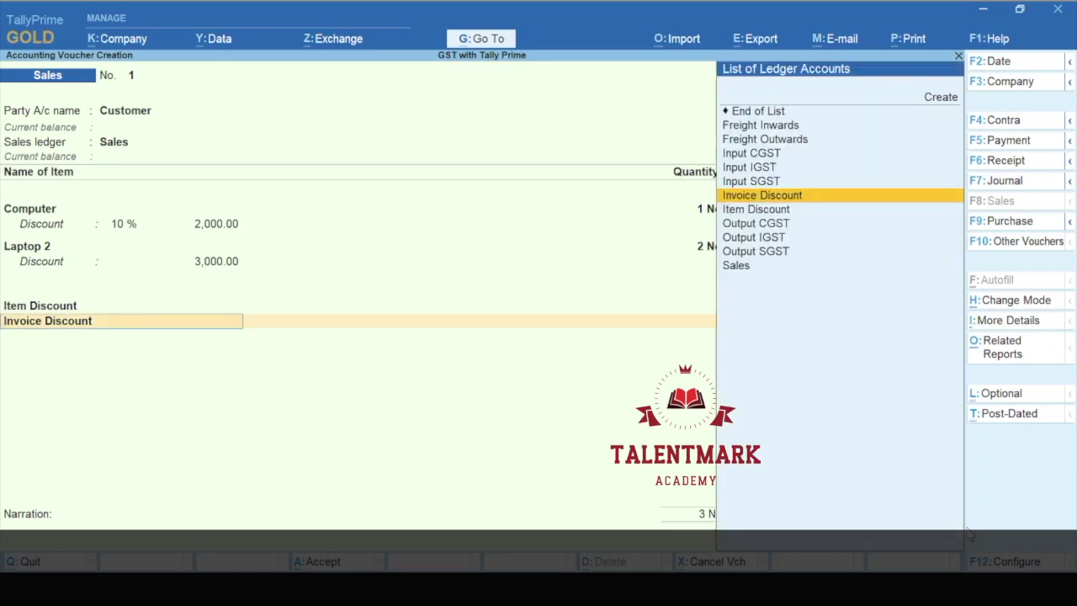
pyautogui.hotkey('ctrl', 'Return')
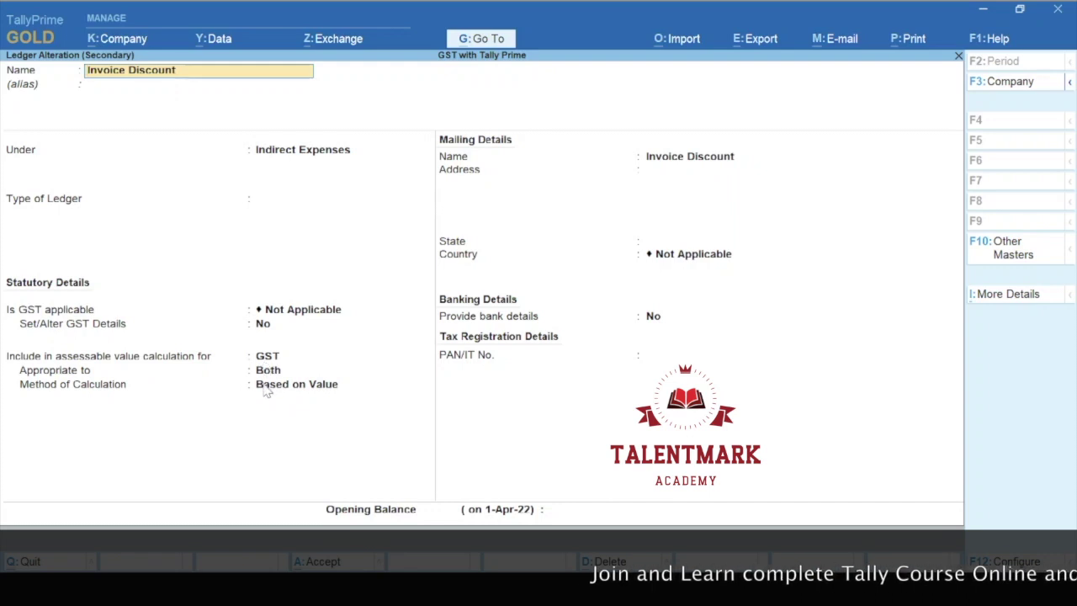
pyautogui.press('BackSpace')
pyautogui.press('Escape')
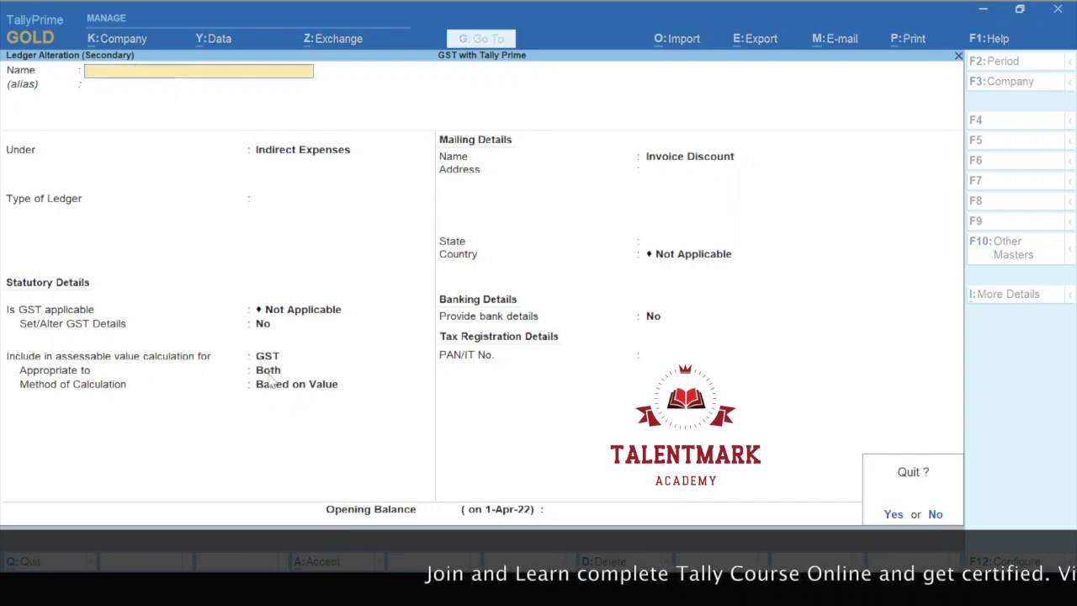
pyautogui.press('Return')
pyautogui.press('Return')
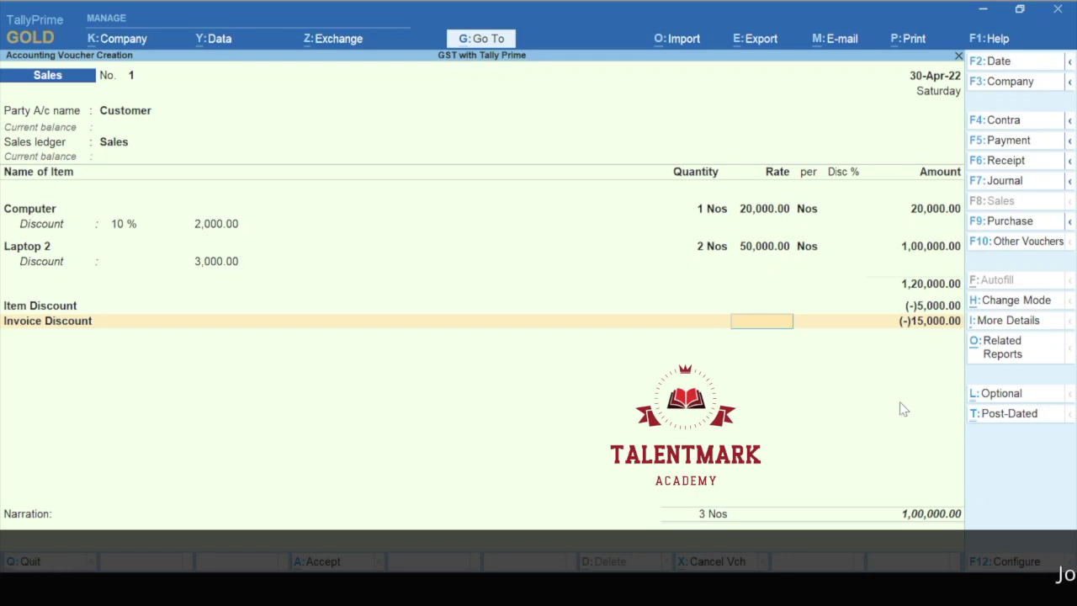
# Add the Input CGST ledger below Invoice Discount with its calculated amount
pyautogui.press('Return')
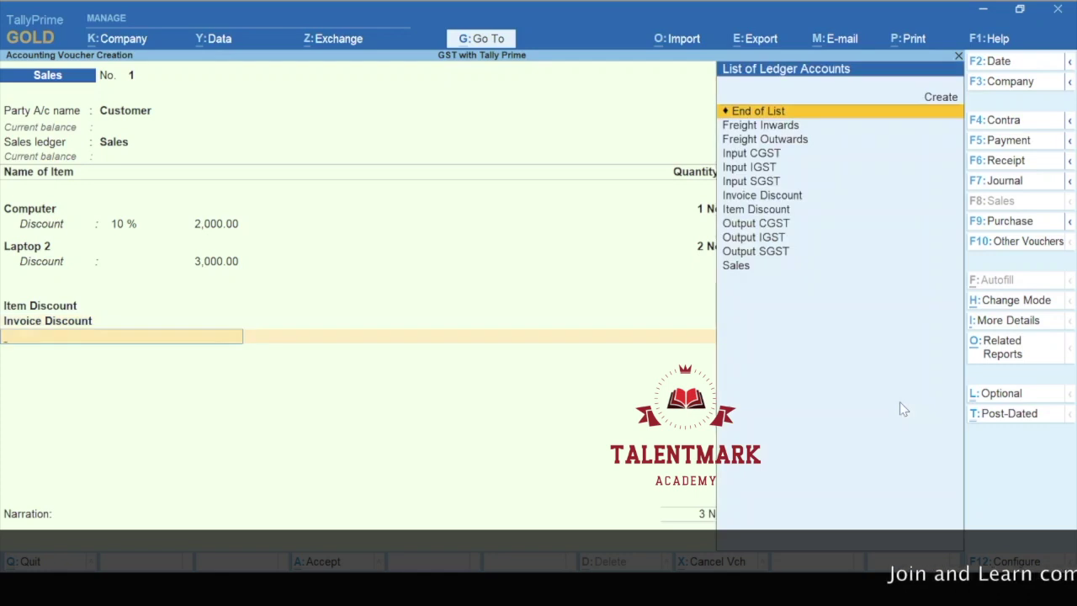
pyautogui.write('In')
pyautogui.press('Down')
pyautogui.press('Down')
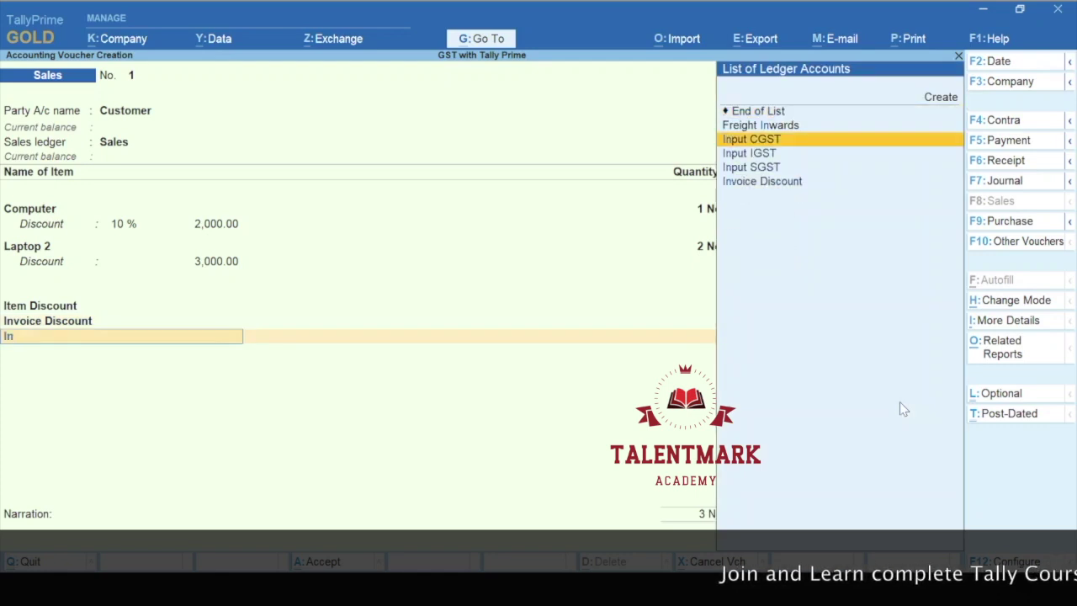
pyautogui.press('Return')
pyautogui.press('Return')
# Add the Input SGST ledger below Input CGST in the voucher
pyautogui.write('In')
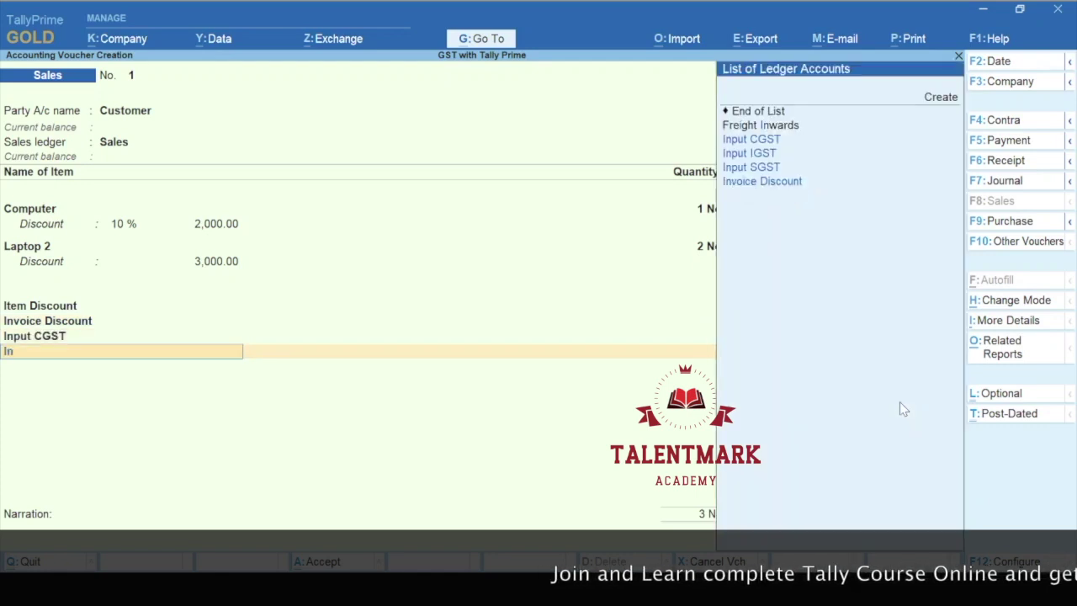
pyautogui.press('Down')
pyautogui.press('Down')
pyautogui.press('Down')
pyautogui.press('Down')
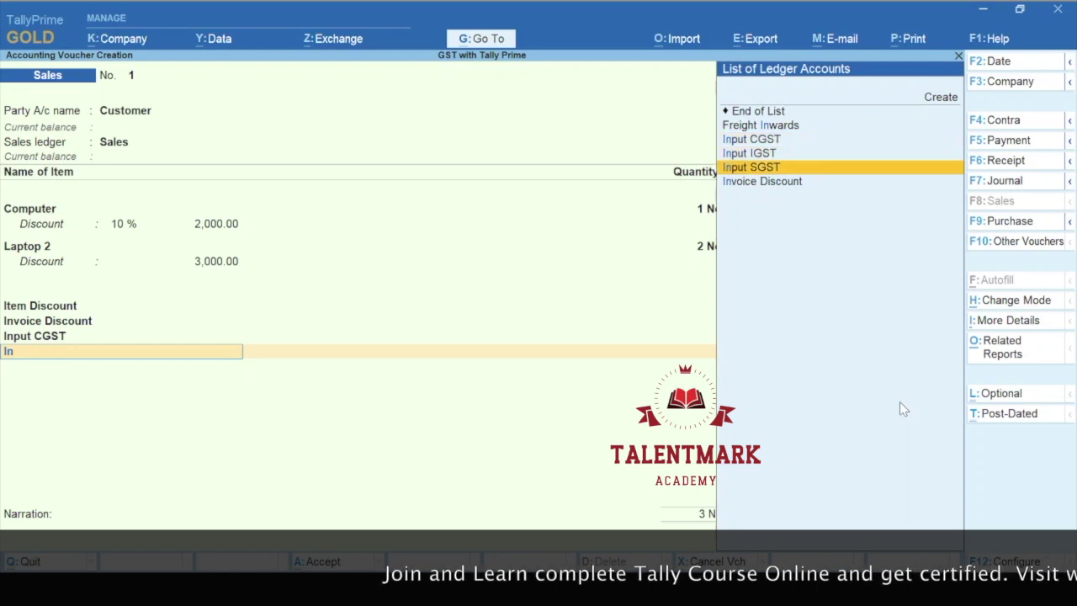
pyautogui.press('Return')
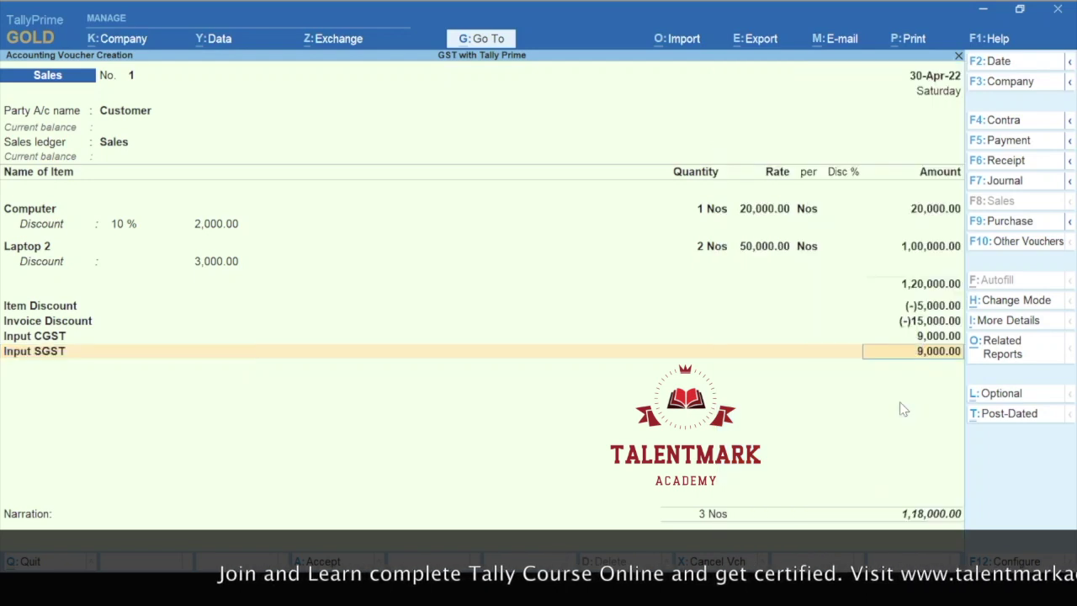
# Examine in the voucher's detailed GST tax analysis how both discounts are apportioned to Computer and Laptop 2, and close the report
pyautogui.hotkey('ctrl', 'o')
pyautogui.press('F5')
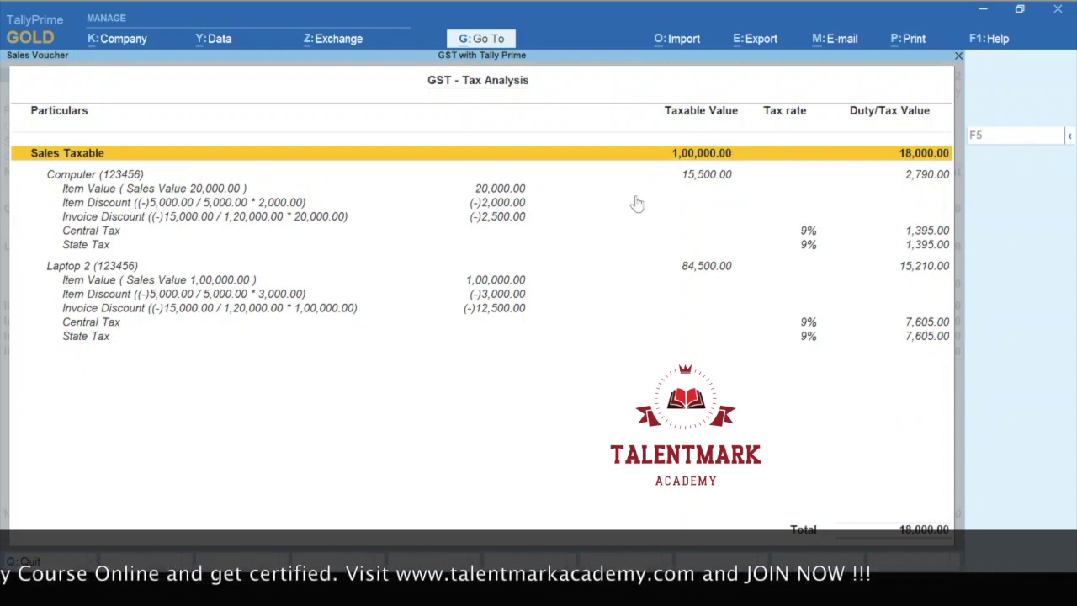
pyautogui.click(501, 192)
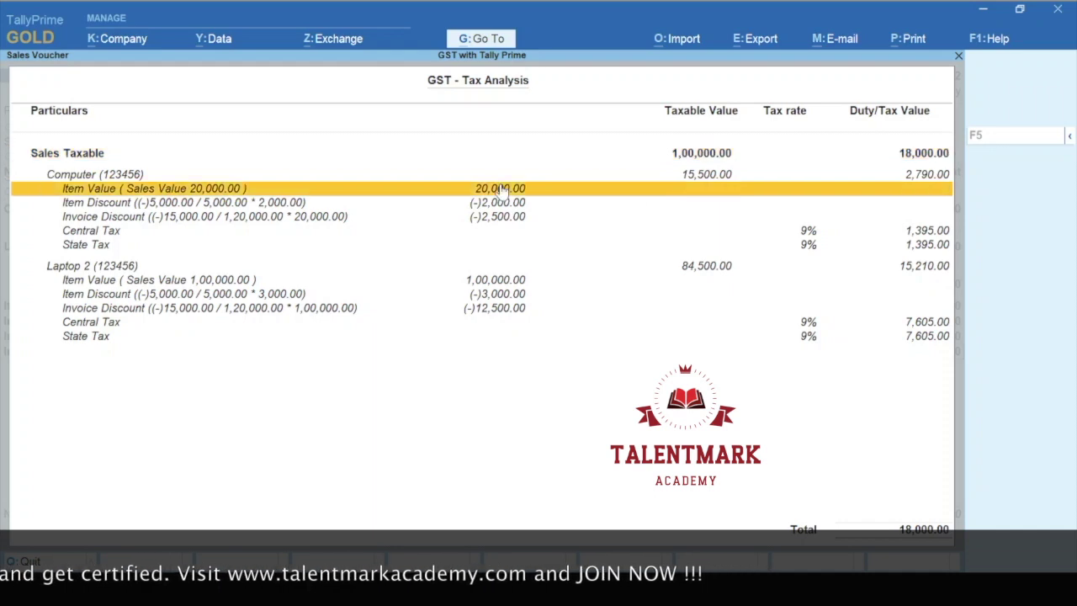
pyautogui.press('Down')
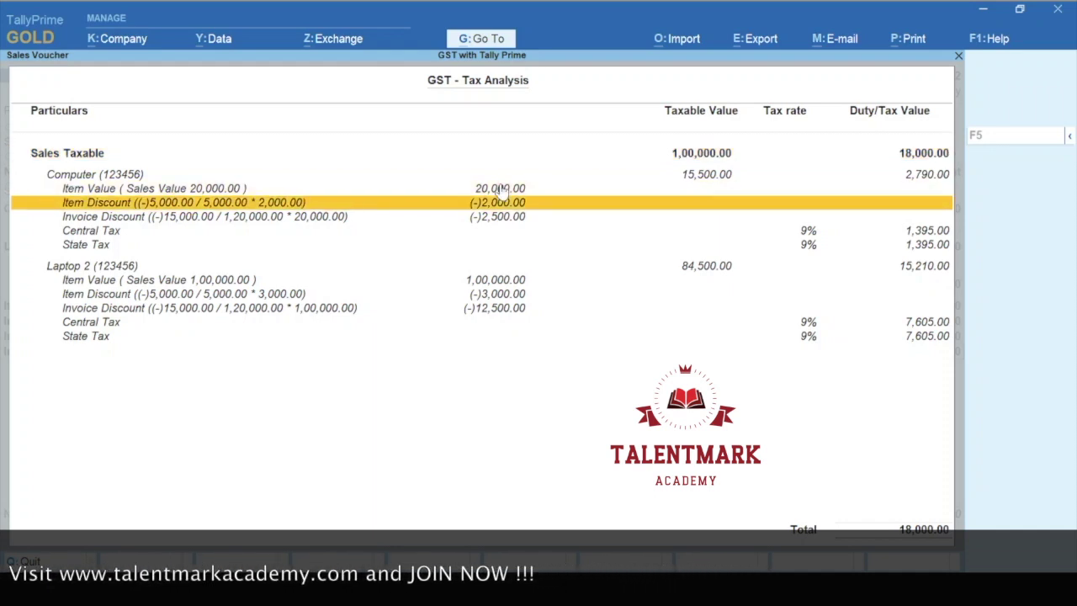
pyautogui.press('Down')
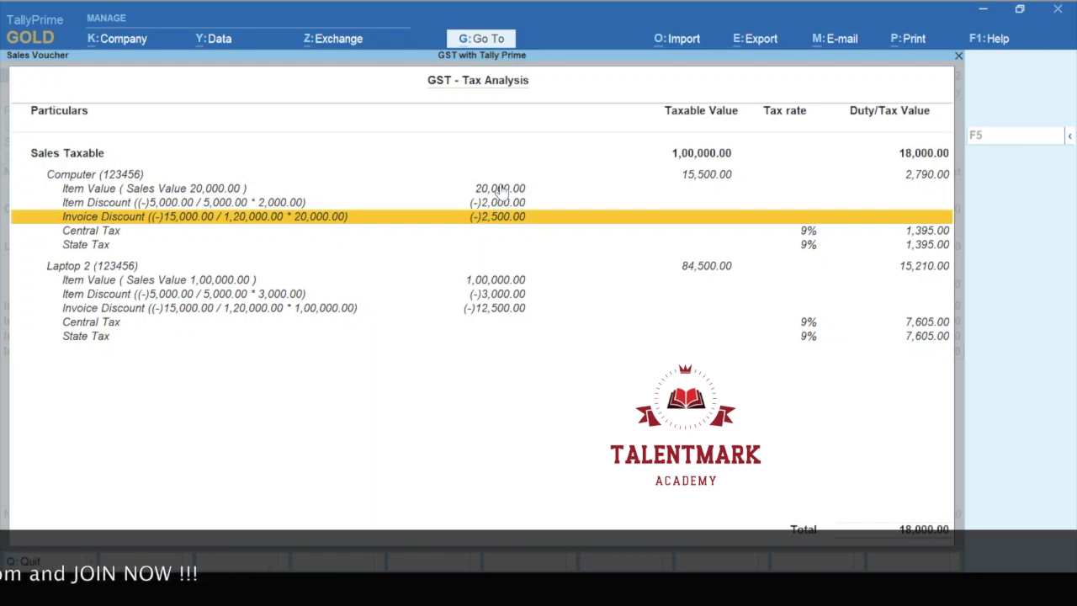
pyautogui.press('Down')
pyautogui.press('Down')
pyautogui.press('Down')
pyautogui.press('Down')
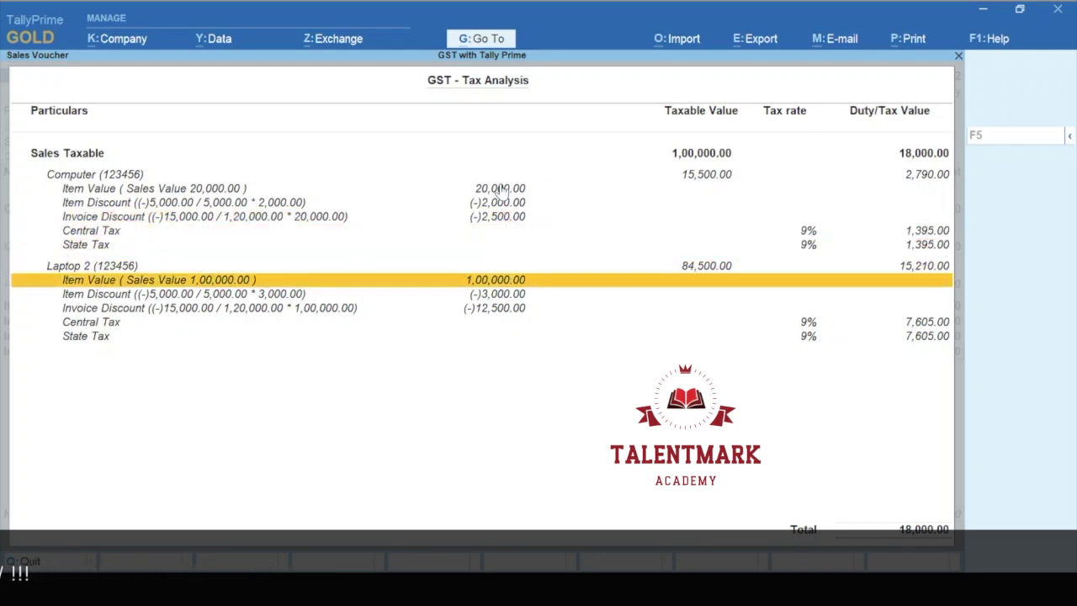
pyautogui.press('Down')
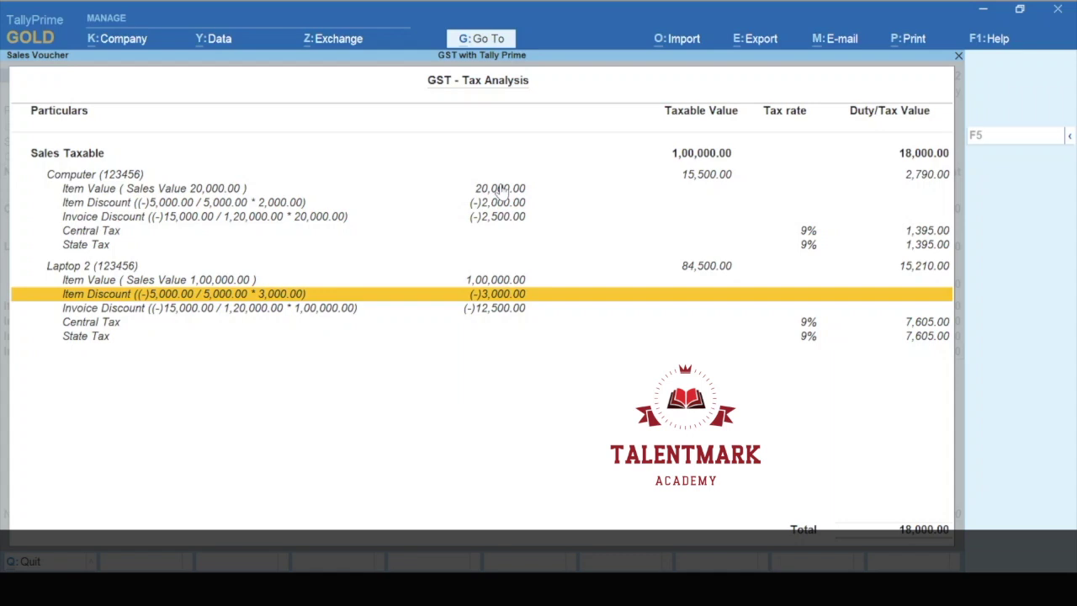
pyautogui.press('Down')
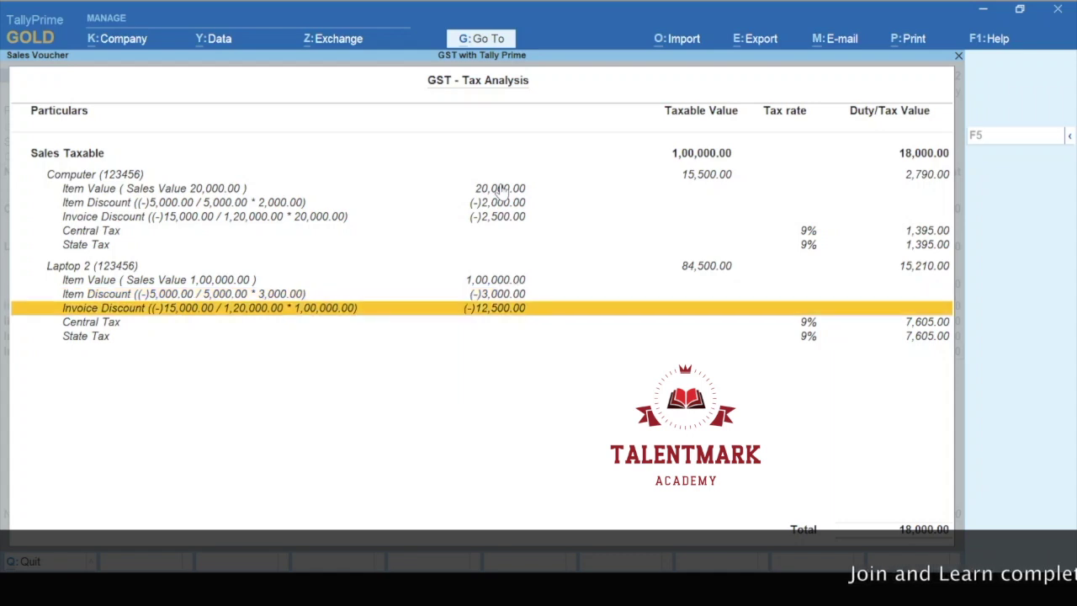
pyautogui.press('Up')
pyautogui.press('Up')
pyautogui.press('Up')
pyautogui.press('Up')
pyautogui.press('Up')
pyautogui.press('Up')
pyautogui.press('Up')
pyautogui.press('Up')
pyautogui.press('Up')
pyautogui.press('Up')
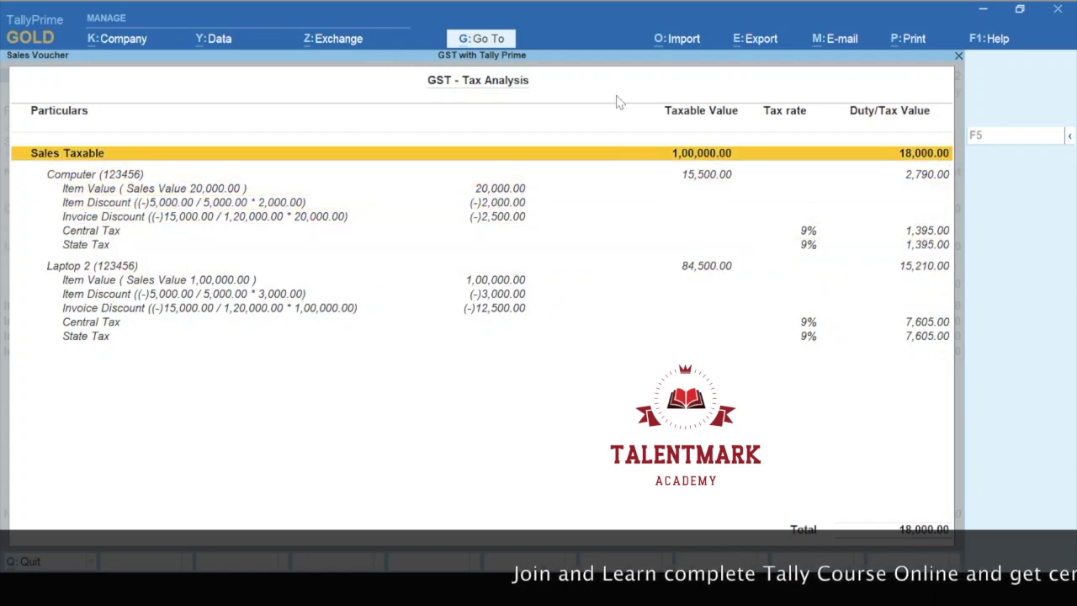
pyautogui.press('Escape')
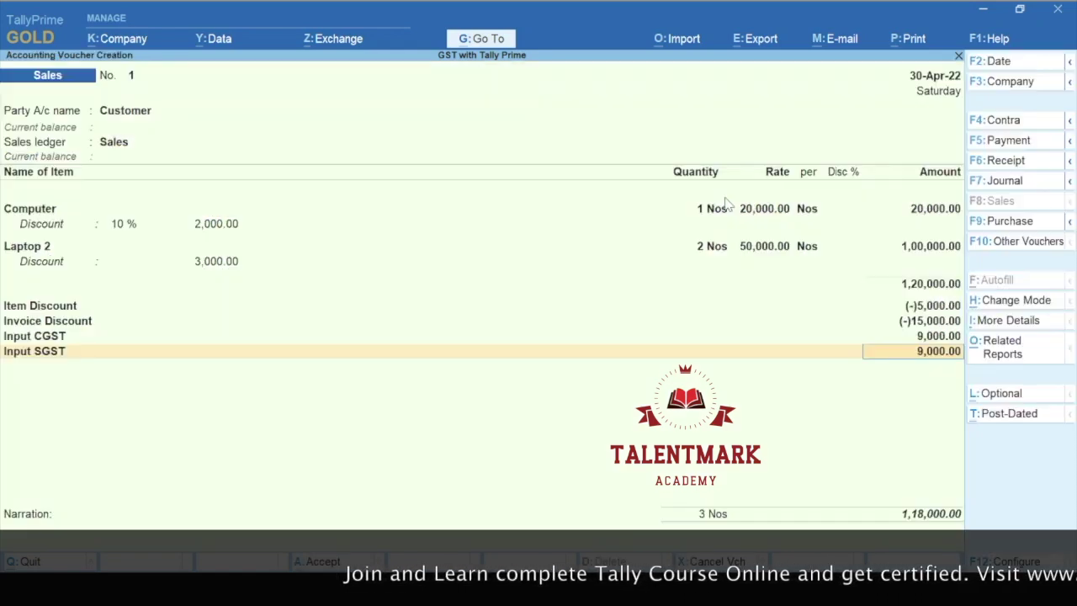
# Exclude the Invoice Discount ledger from the assessable value calculation by setting it to Not Applicable, and save the ledger
pyautogui.press('Up')
pyautogui.press('Up')
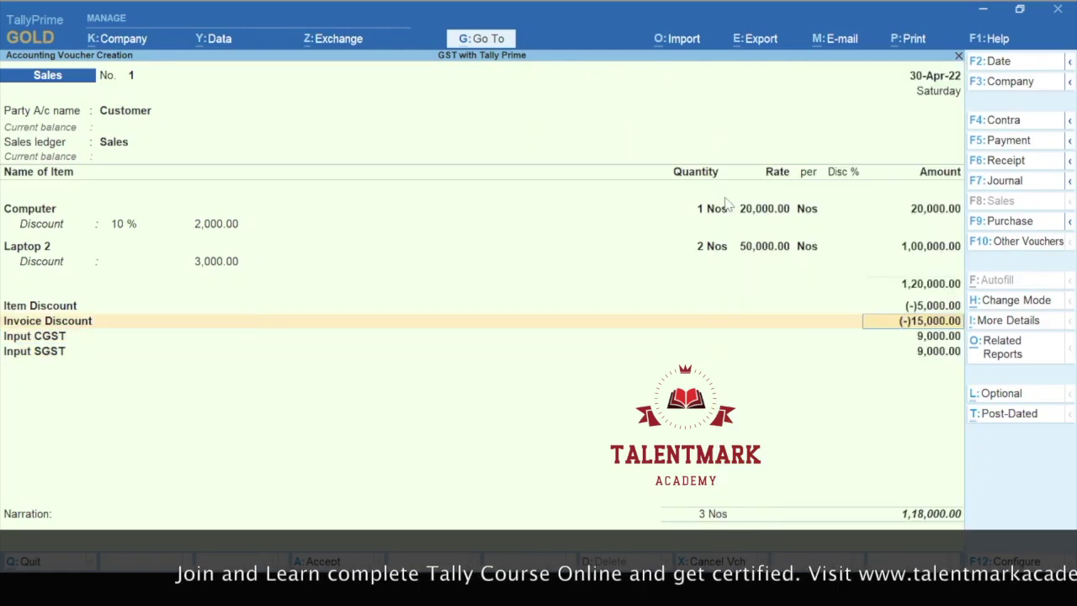
pyautogui.press('BackSpace')
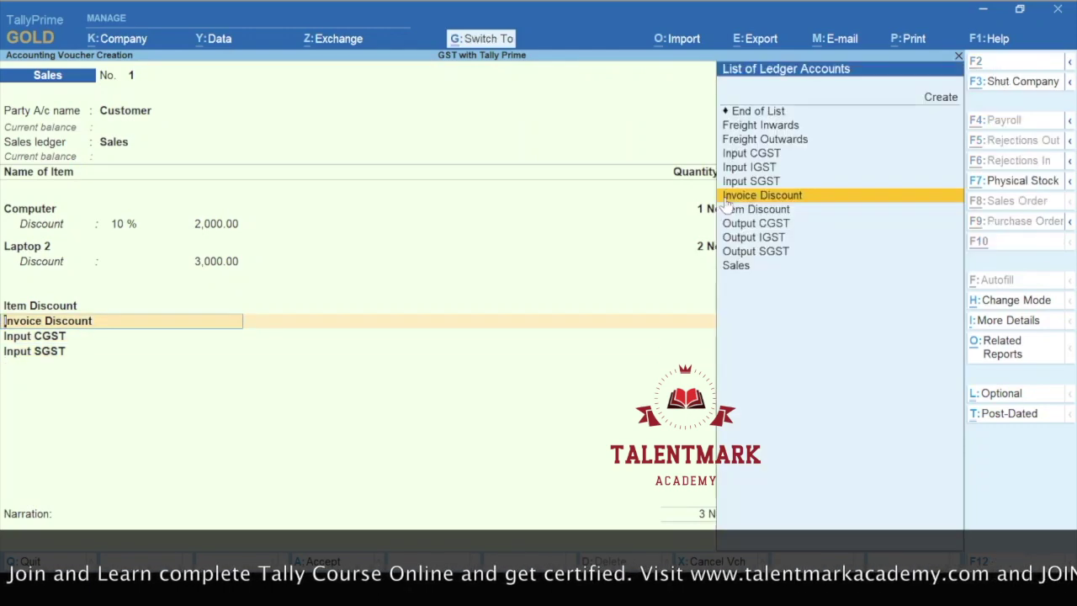
pyautogui.hotkey('ctrl', 'Return')
pyautogui.press('Return')
pyautogui.press('Return')
pyautogui.press('Return')
pyautogui.press('Return')
pyautogui.press('Return')
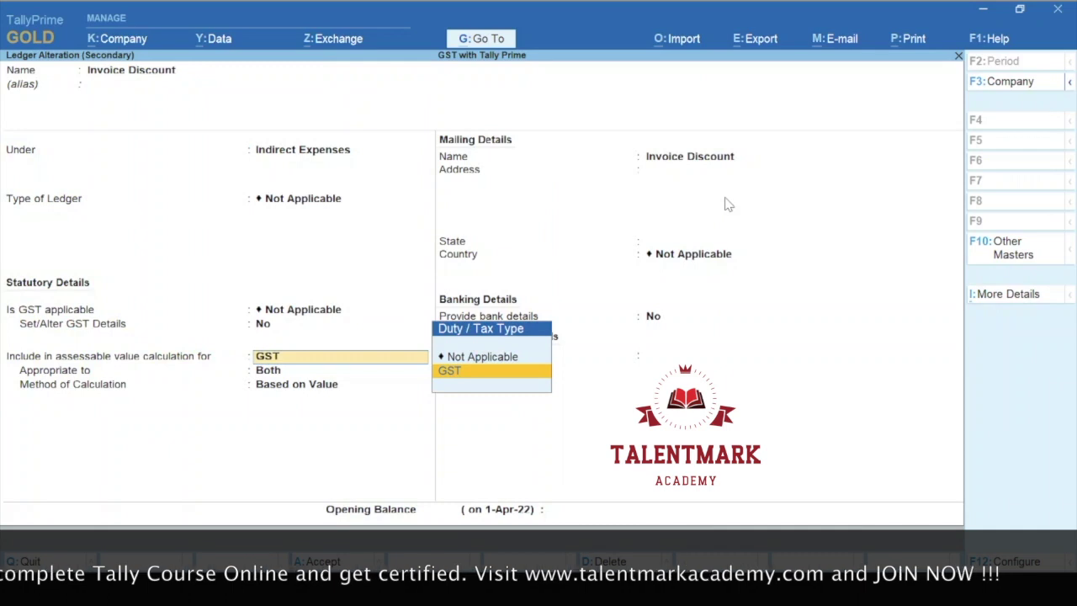
pyautogui.press('Up')
pyautogui.press('Return')
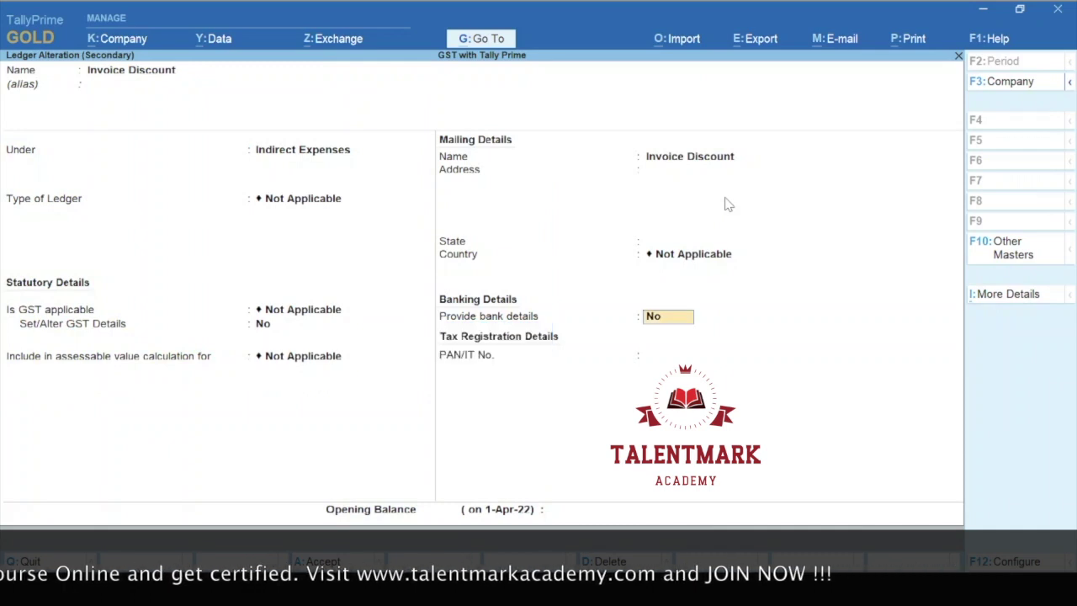
pyautogui.press('Return')
pyautogui.press('Return')
pyautogui.press('Return')
pyautogui.press('Return')
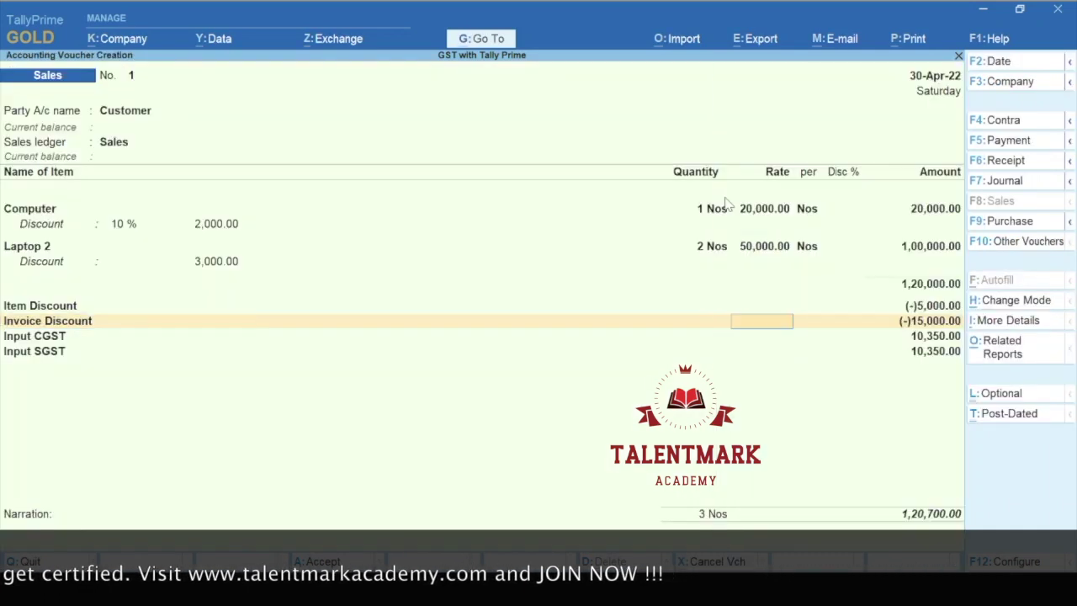
# Examine in the voucher's detailed GST tax analysis how the taxable values of Computer and Laptop 2 are calculated, and close the report
pyautogui.press('Return')
pyautogui.press('Return')
pyautogui.press('Return')
pyautogui.press('Return')
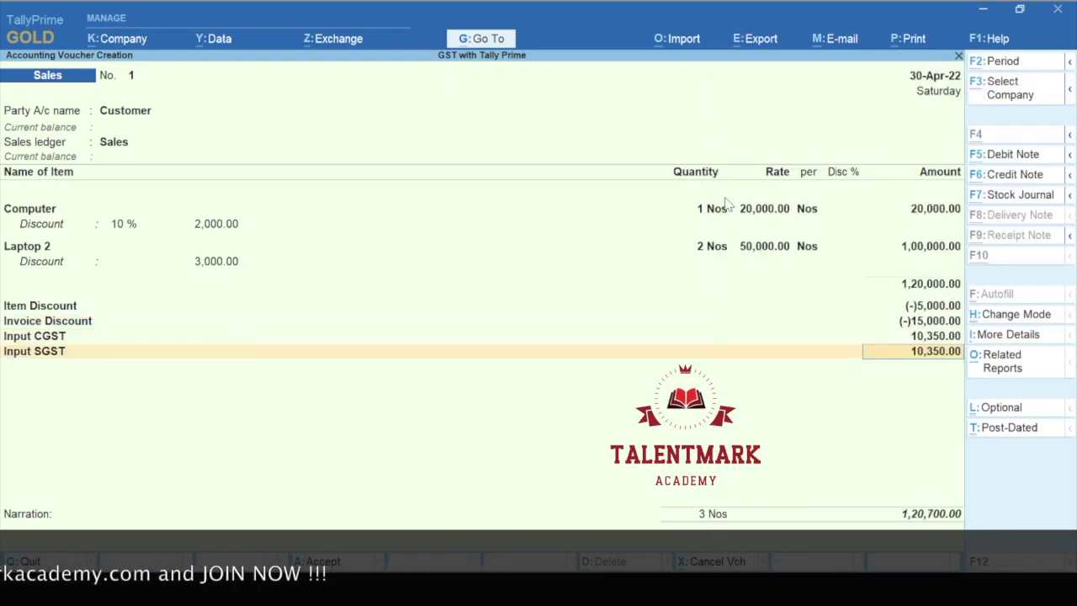
pyautogui.hotkey('ctrl', 'o')
pyautogui.press('F5')
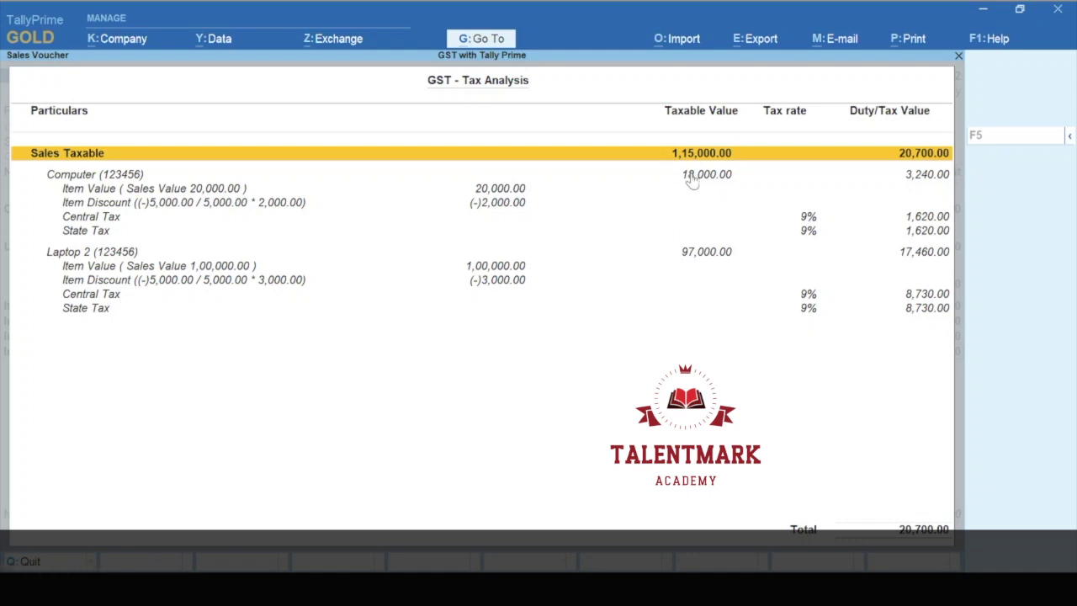
pyautogui.press('Escape')
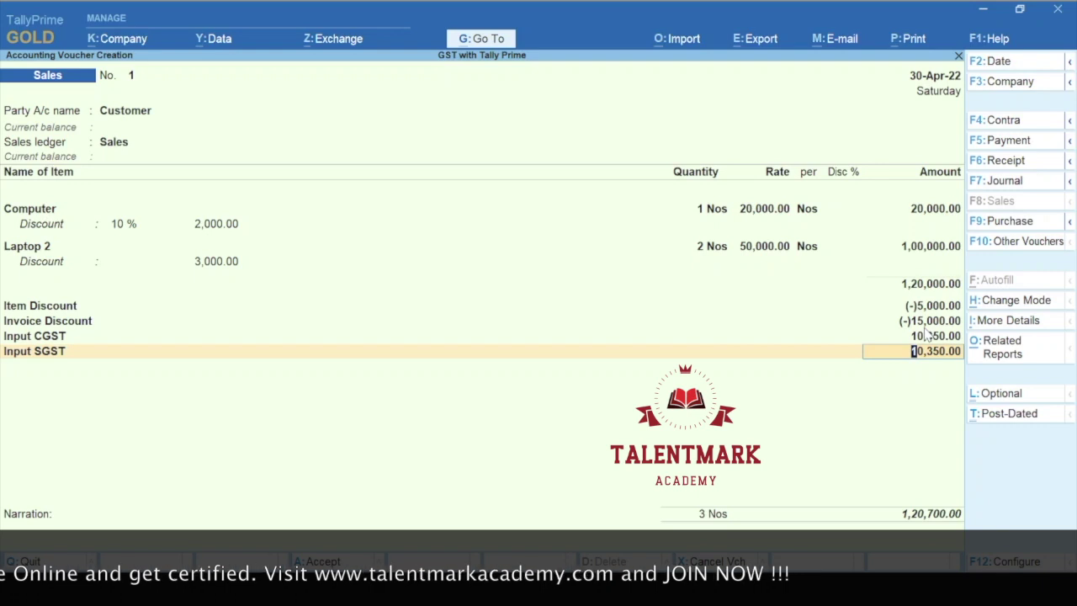
# Include the Invoice Discount ledger in the assessable value calculation for GST, appropriated to Both and based on value, and save it
pyautogui.press('BackSpace')
pyautogui.press('BackSpace')
pyautogui.press('BackSpace')
pyautogui.press('BackSpace')
pyautogui.press('BackSpace')
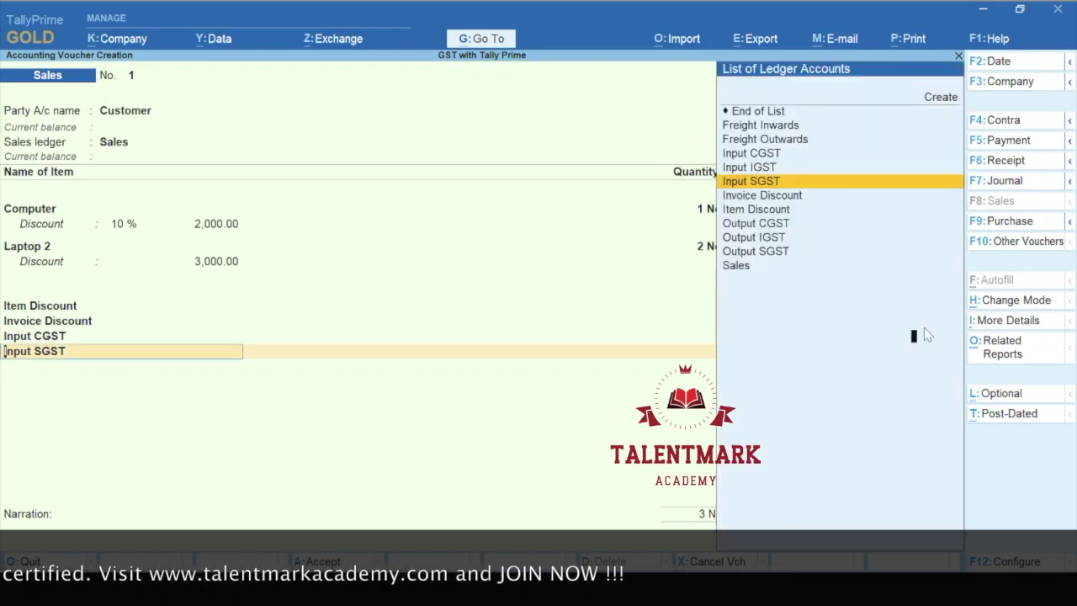
pyautogui.press('BackSpace')
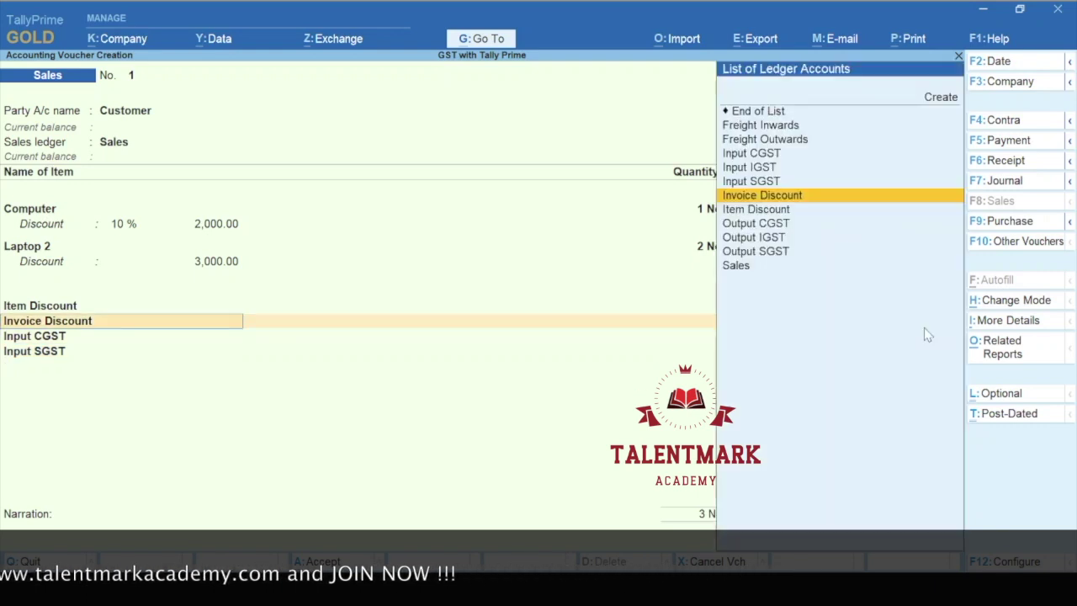
pyautogui.hotkey('ctrl', 'Return')
pyautogui.press('Return')
pyautogui.press('Return')
pyautogui.press('Return')
pyautogui.press('Return')
pyautogui.press('Return')
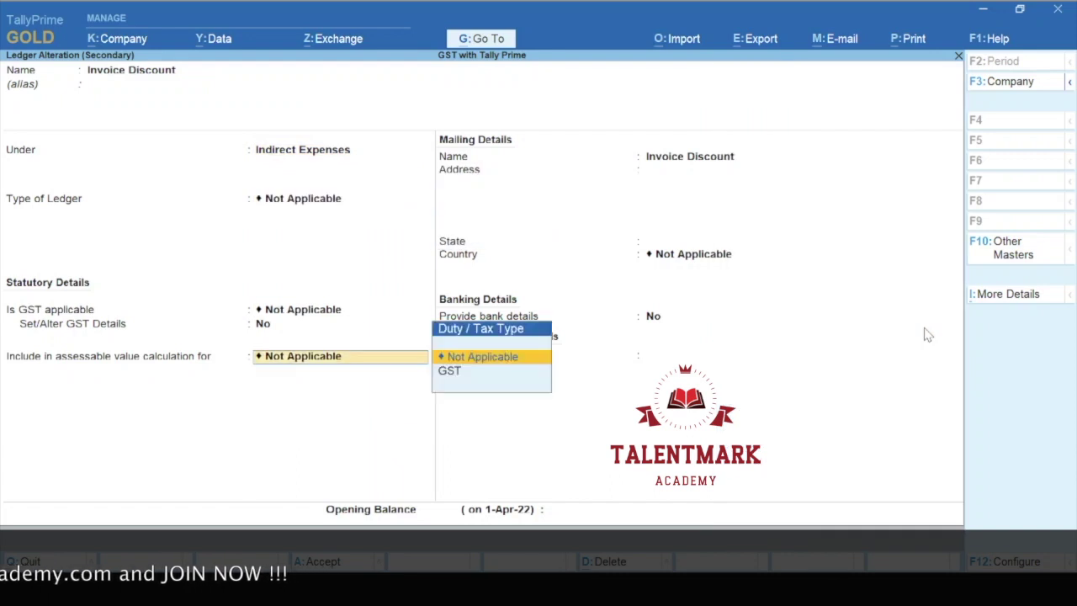
pyautogui.press('Down')
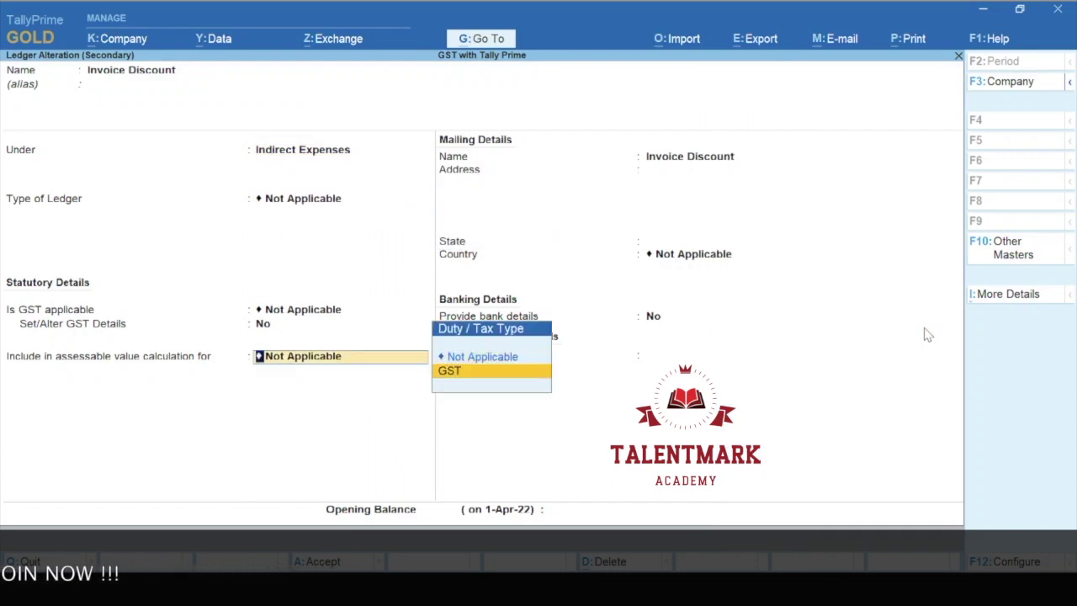
pyautogui.press('Return')
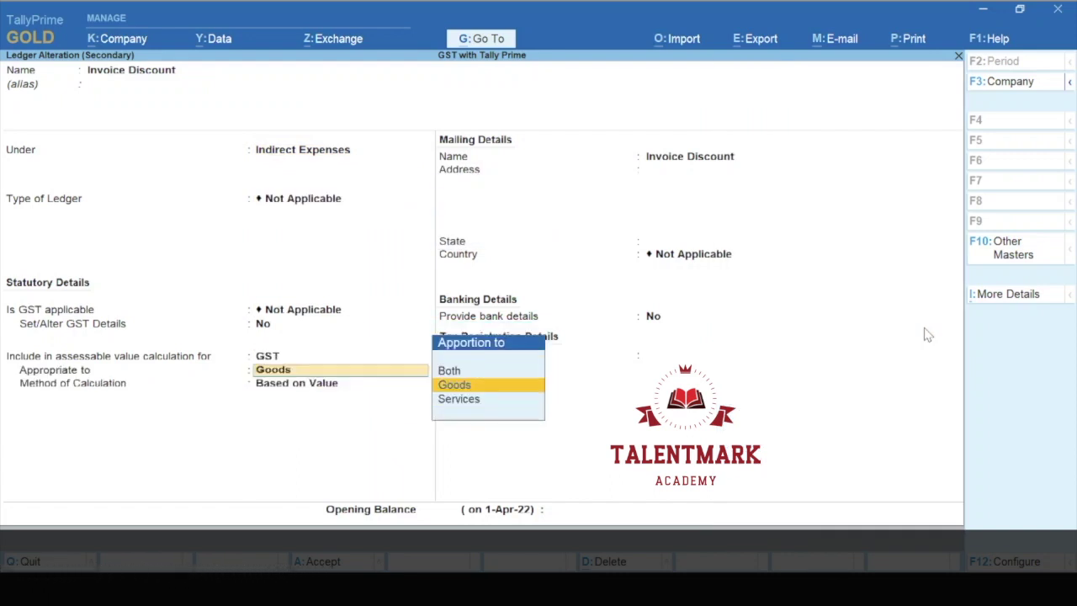
pyautogui.press('Return')
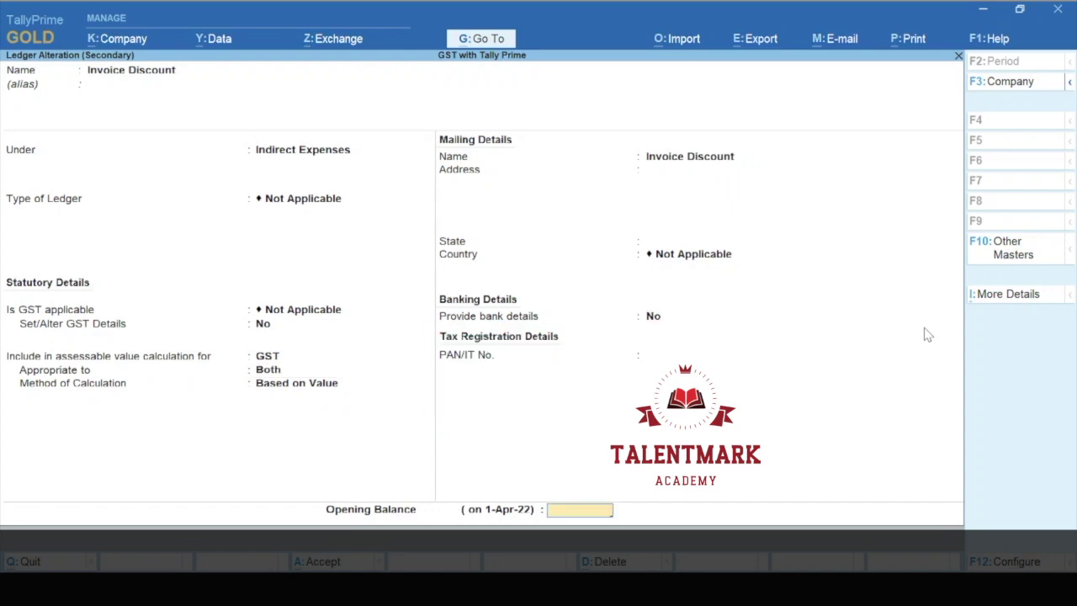
pyautogui.press('Return')
pyautogui.press('Return')
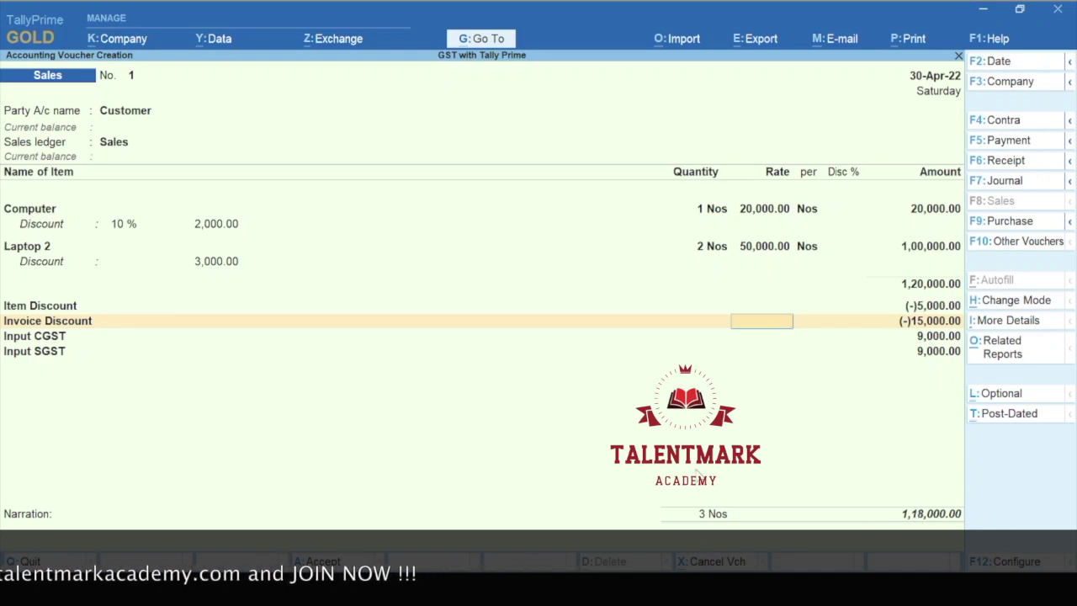
# Save the sales voucher and start a receipt voucher with SBI A/c as the receiving account
pyautogui.press('ctrl')
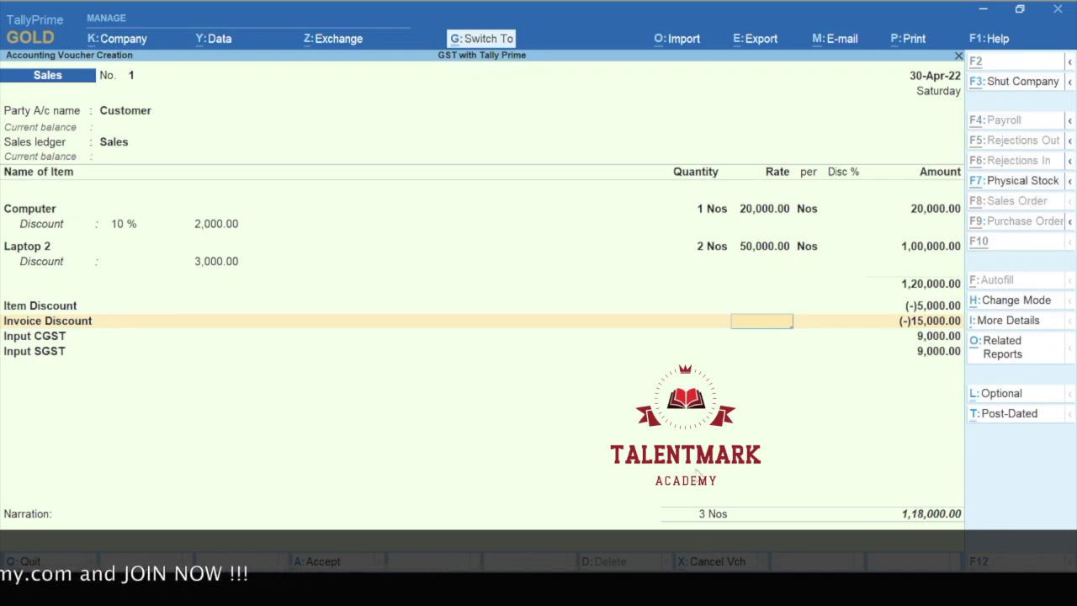
pyautogui.hotkey('ctrl', 'a')
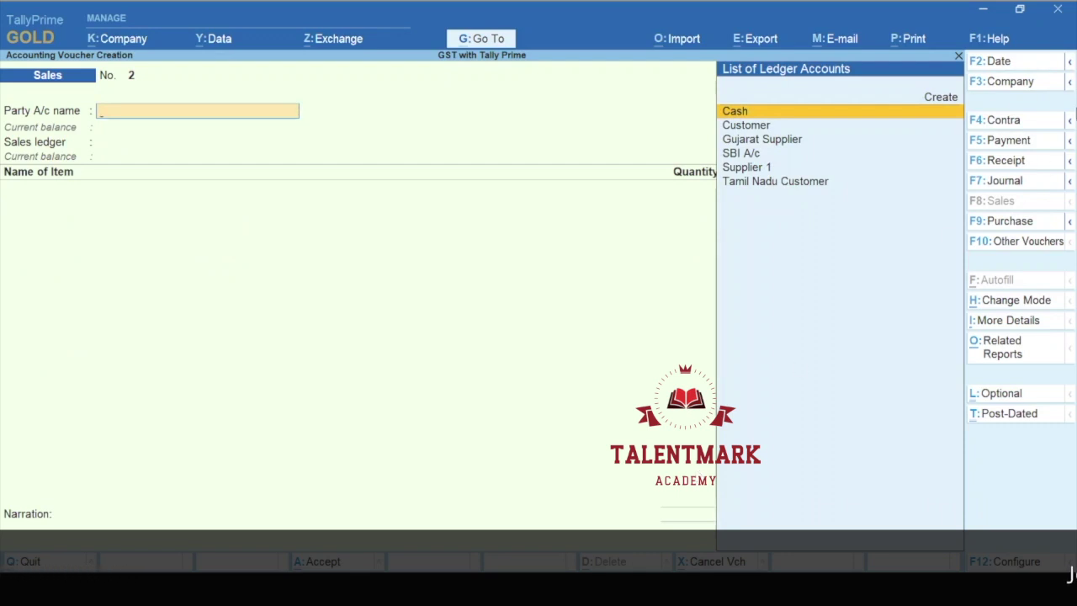
pyautogui.click(1016, 167)
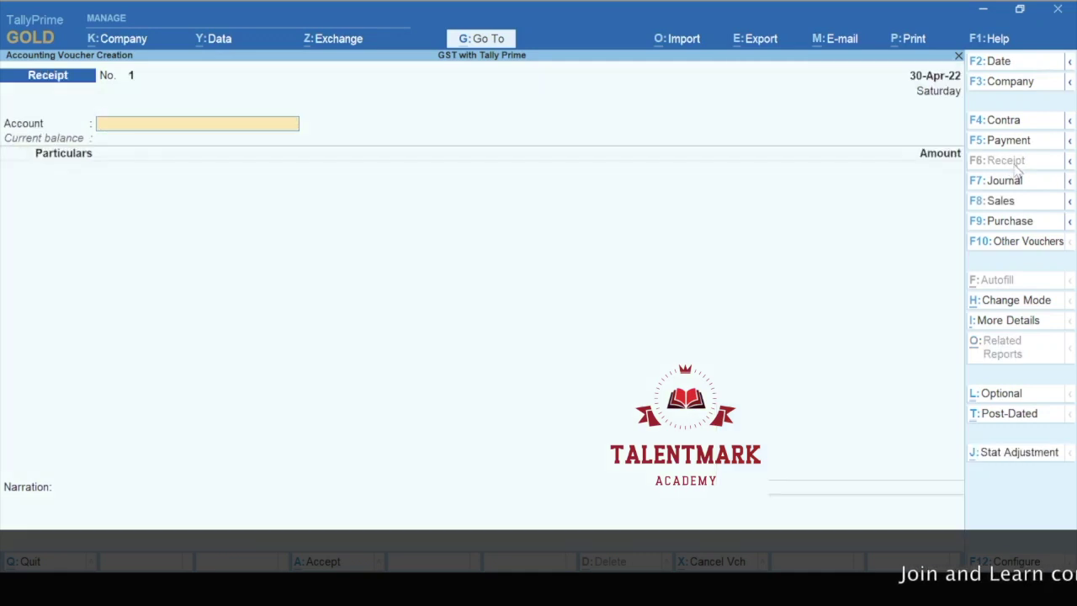
pyautogui.write('C')
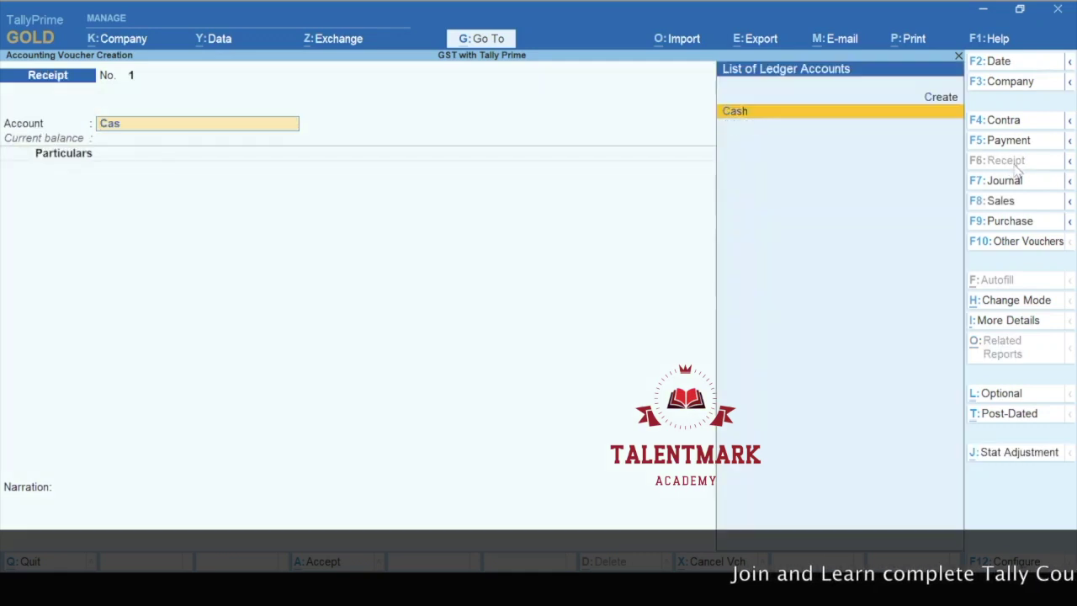
pyautogui.write('as')
pyautogui.press('BackSpace')
pyautogui.press('BackSpace')
pyautogui.press('BackSpace')
pyautogui.press('Down')
pyautogui.press('Return')
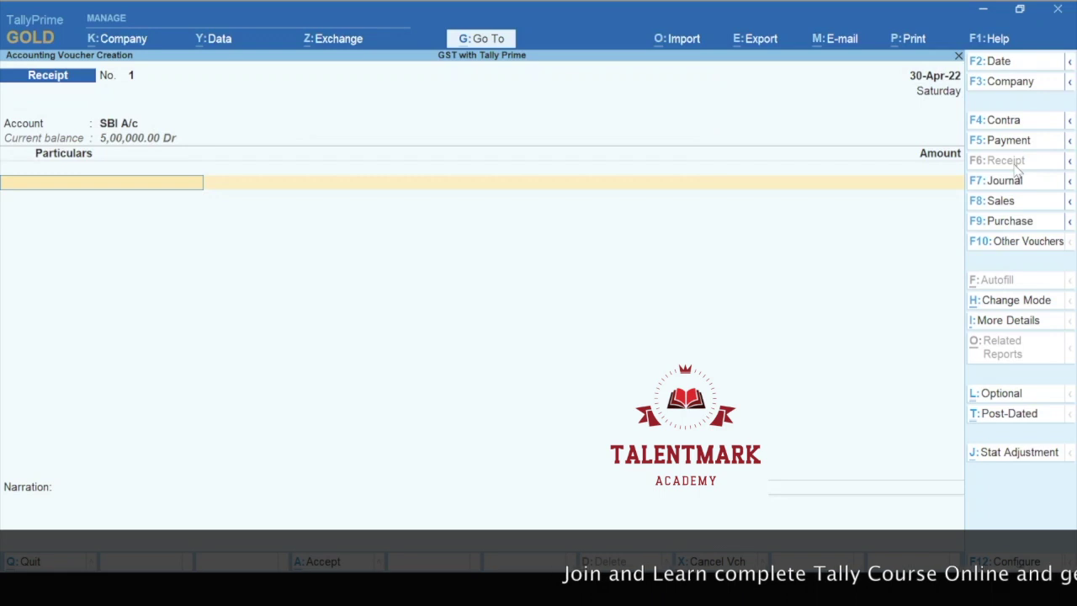
# Enter Customer as the paying ledger in the receipt with an amount of 1,15,000
pyautogui.press('Down')
pyautogui.press('Down')
pyautogui.press('Down')
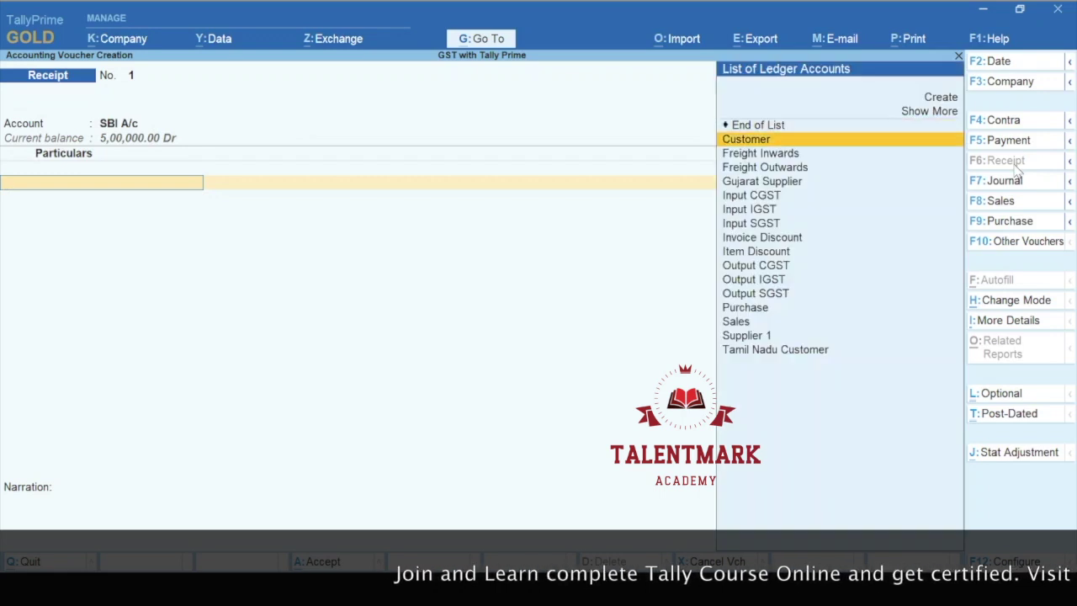
pyautogui.press('Return')
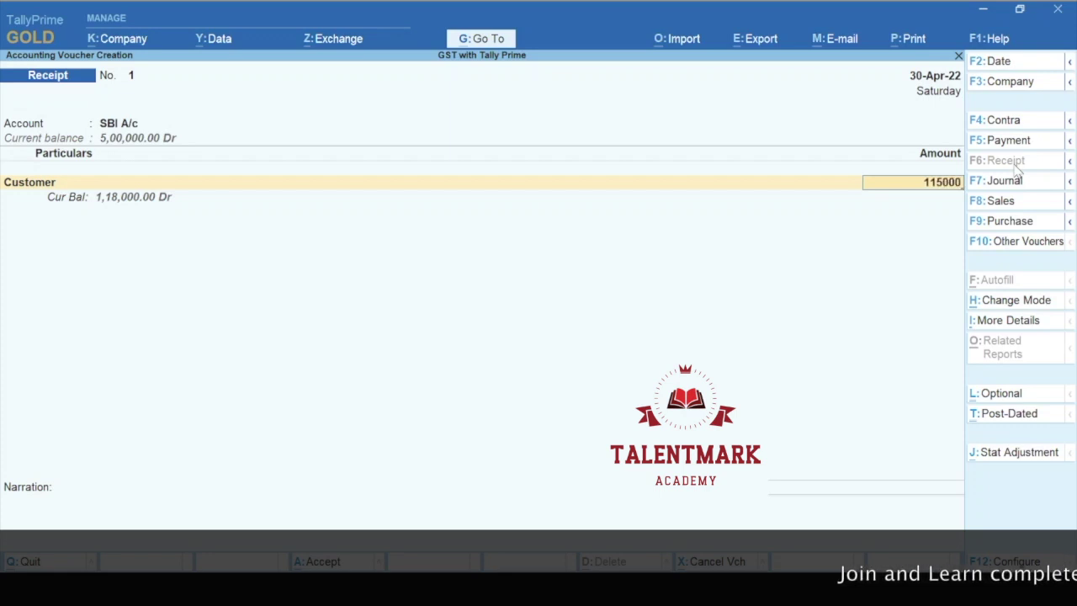
pyautogui.write('0')
pyautogui.press('Return')
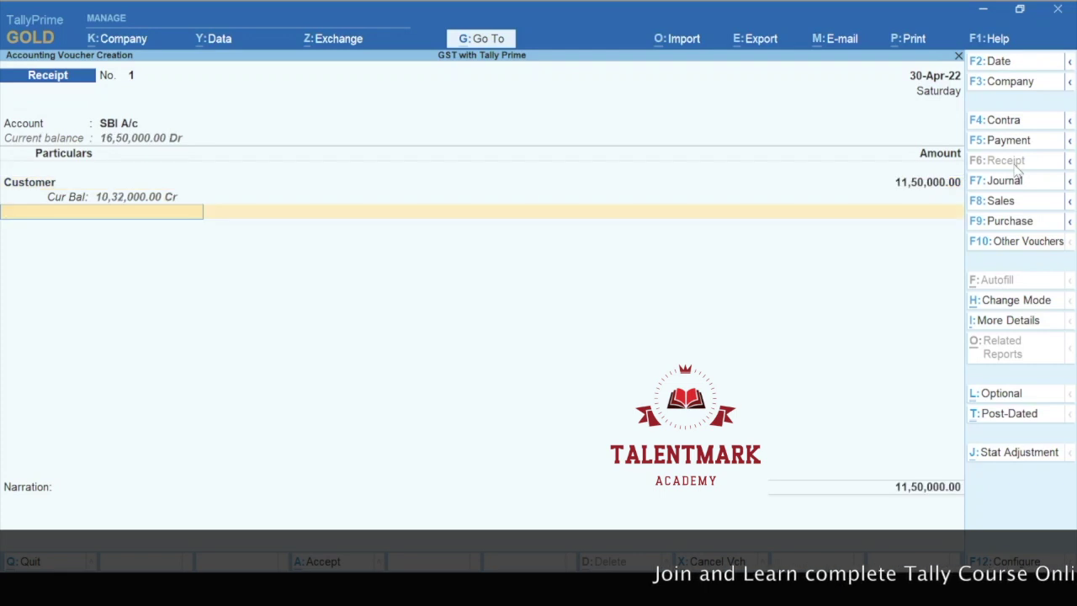
pyautogui.press('BackSpace')
pyautogui.write('115000')
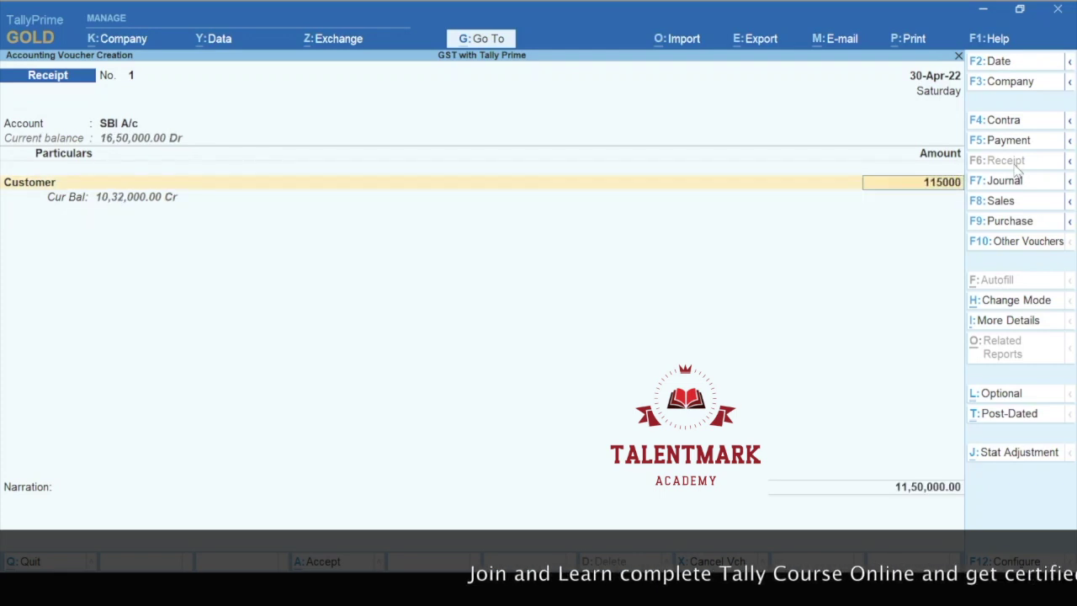
pyautogui.press('Return')
pyautogui.press('Return')
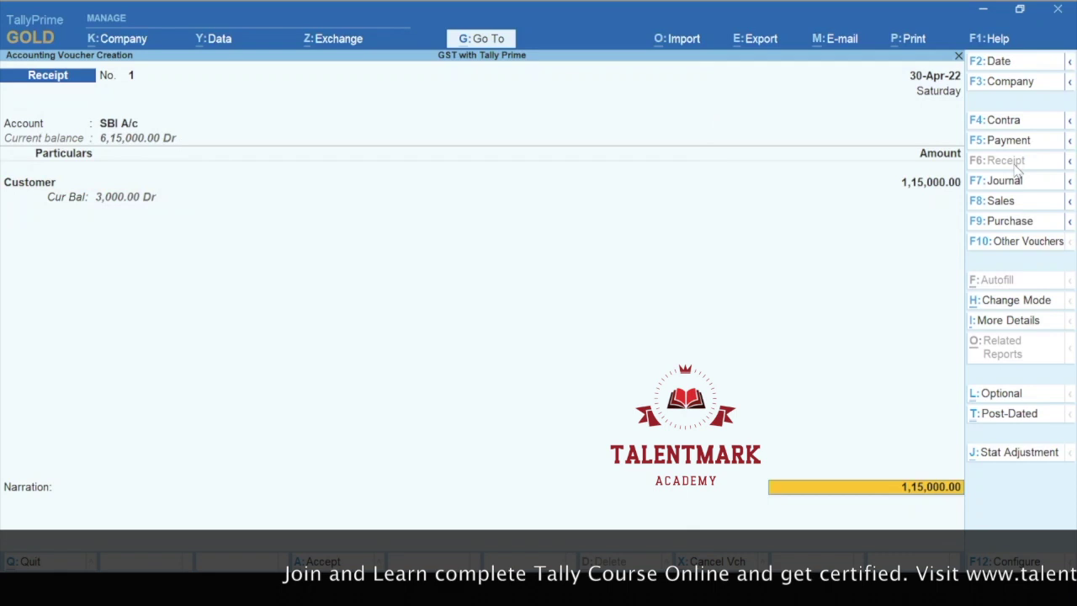
# Accept the Cheque/DD bank allocation for SBI A/c dated 30-Apr-22, without instrument details, and save the receipt voucher
pyautogui.press('Return')
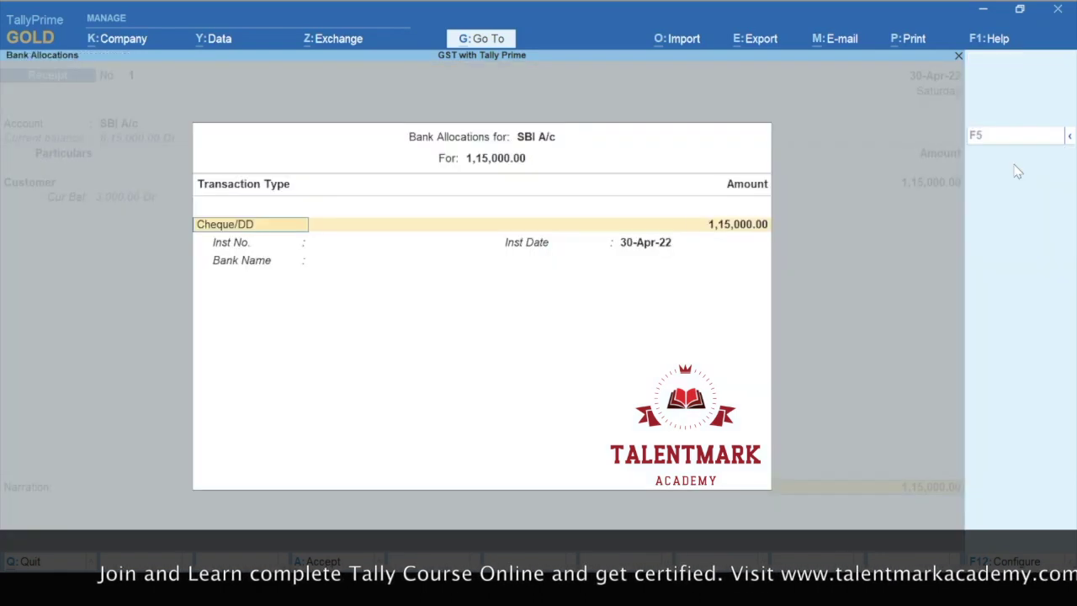
pyautogui.press('Return')
pyautogui.press('Return')
pyautogui.press('Return')
pyautogui.press('Return')
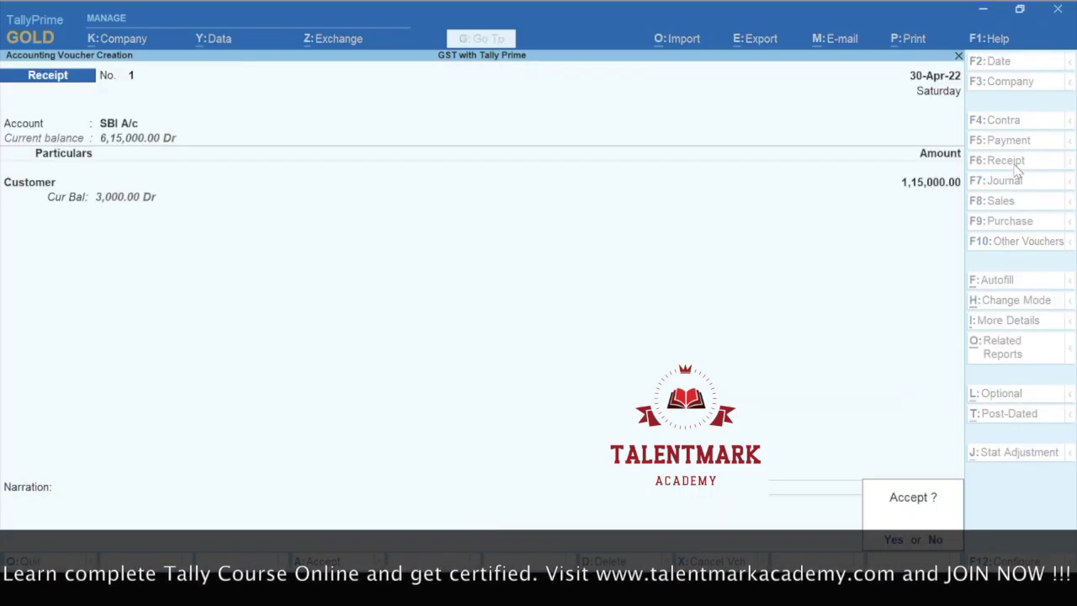
pyautogui.press('Return')
# Start a journal voucher and create a ledger named Early Payment Discount to Customer under Indirect Expenses, with ledger type Not Applicable
pyautogui.click(1014, 185)
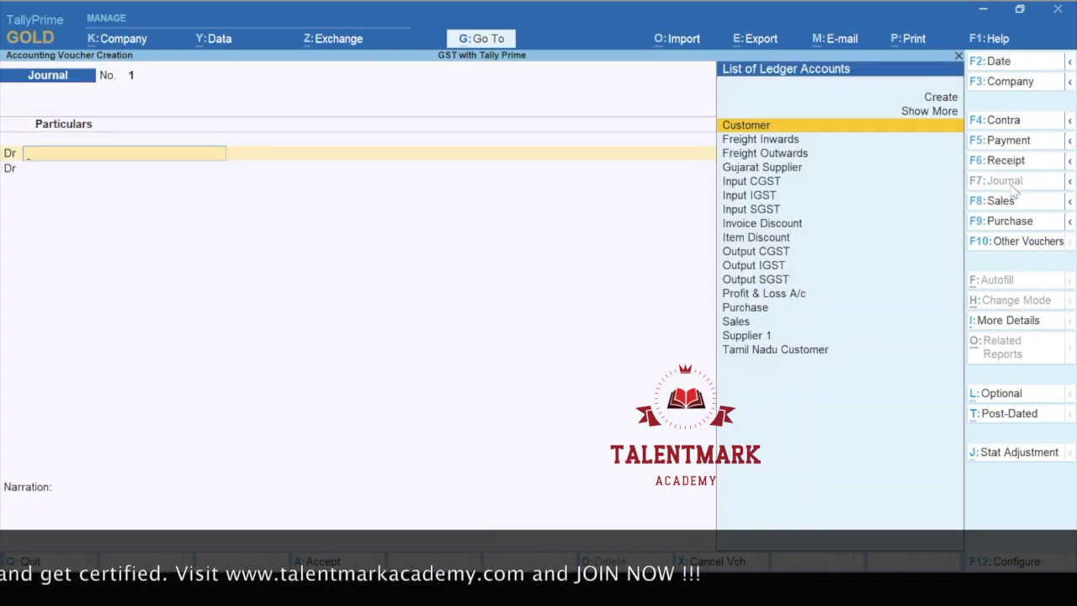
pyautogui.hotkey('alt', 'c')
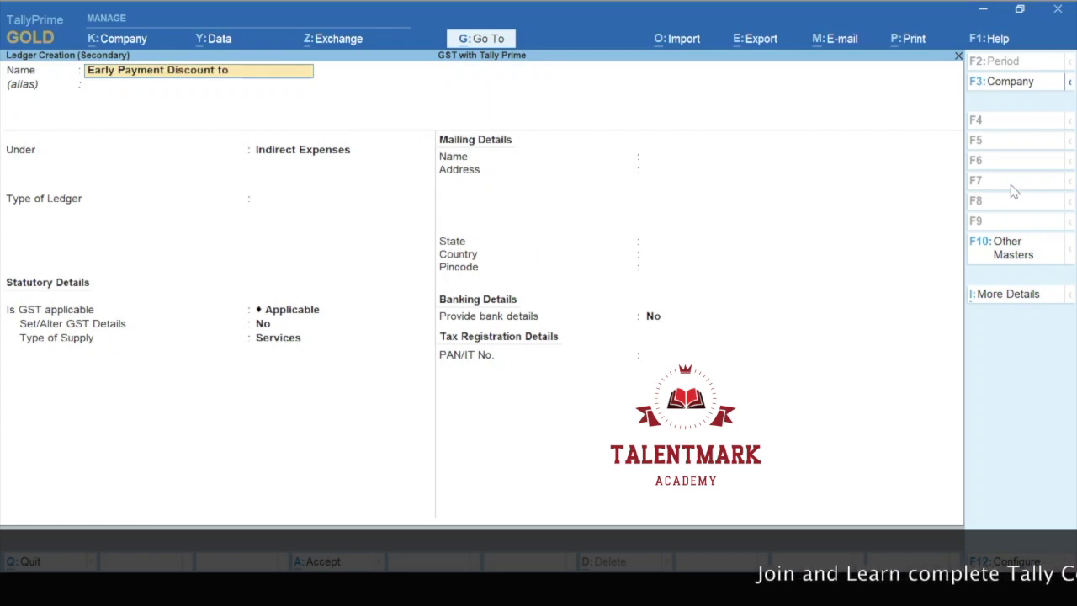
pyautogui.press('Return')
pyautogui.press('Return')
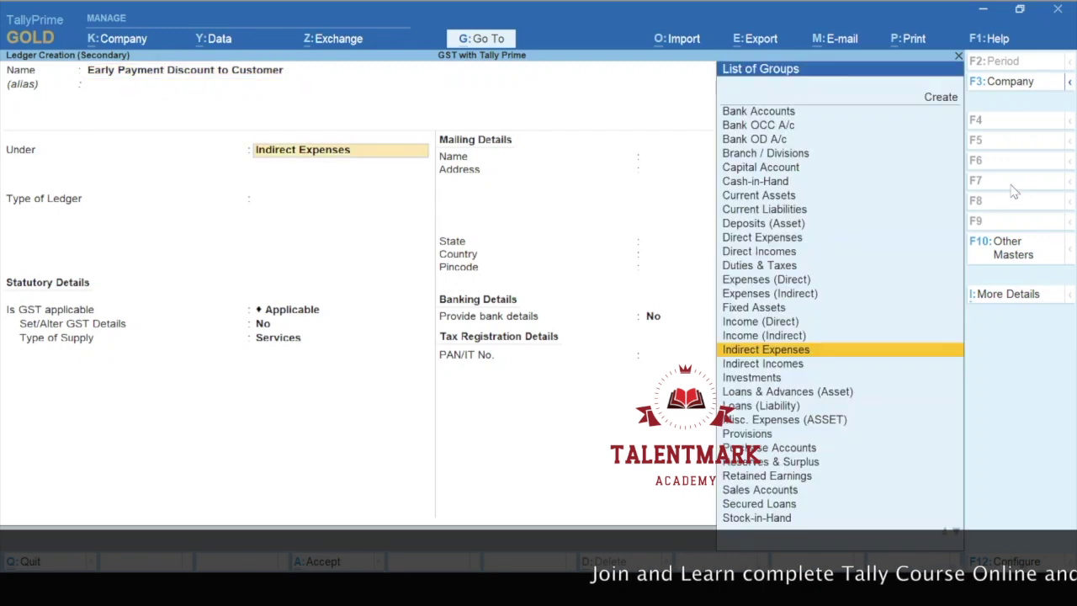
pyautogui.press('Return')
pyautogui.press('Return')
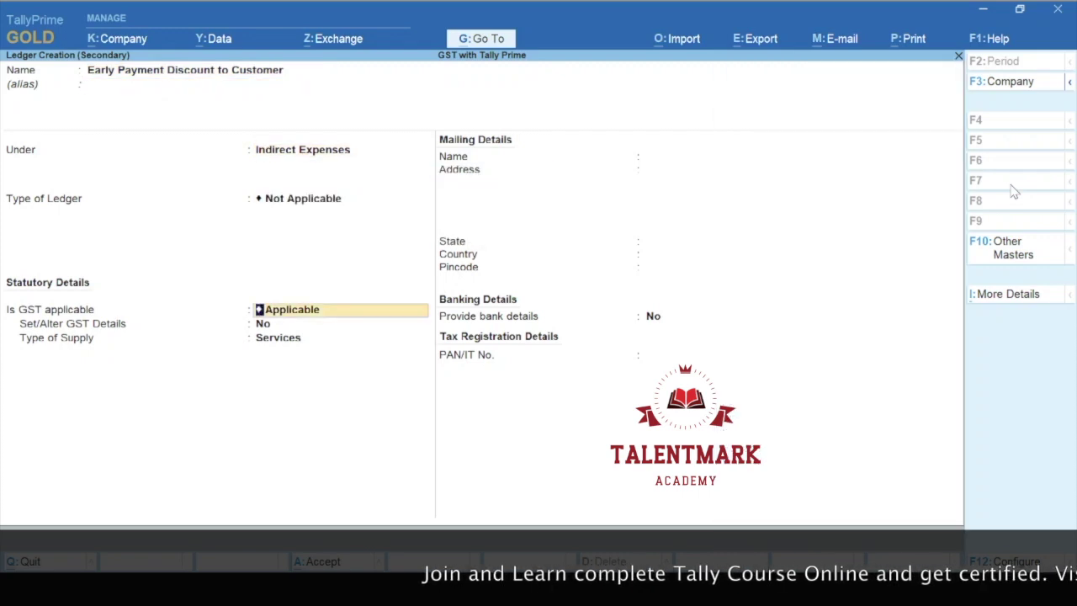
# Set GST applicability to Not Applicable for the new discount ledger
pyautogui.write('N')
pyautogui.press('Return')
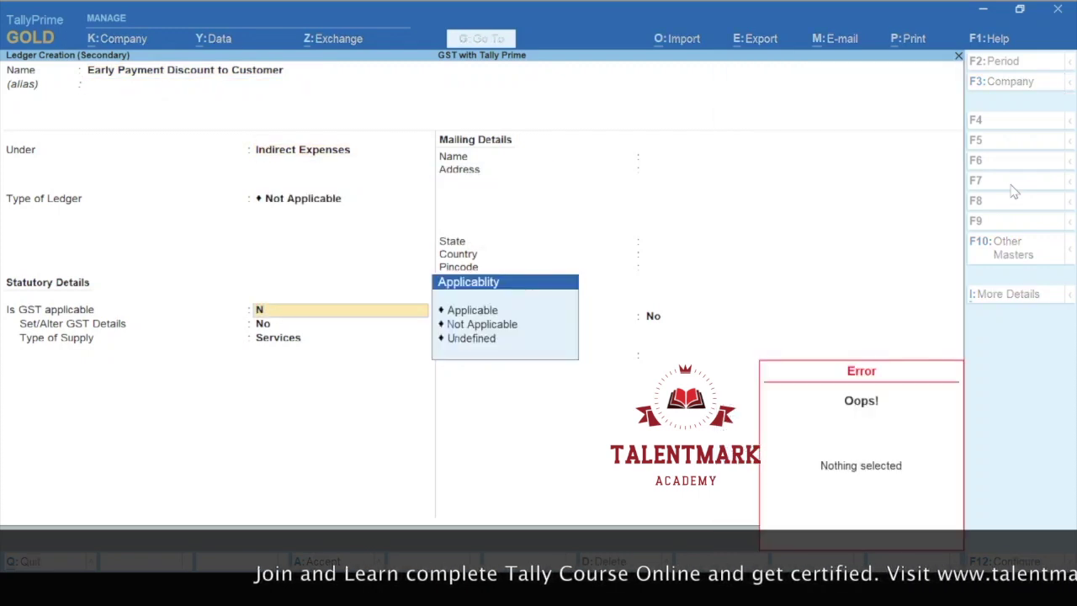
pyautogui.write('N')
pyautogui.press('Return')
pyautogui.press('BackSpace')
pyautogui.press('BackSpace')
pyautogui.press('BackSpace')
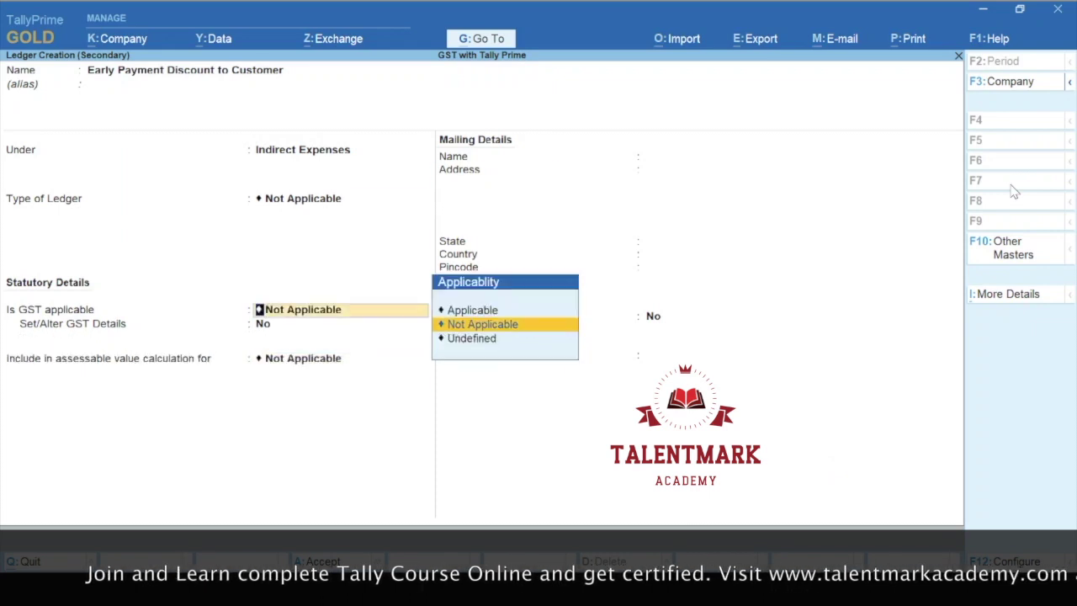
pyautogui.press('Return')
pyautogui.press('Return')
pyautogui.press('Return')
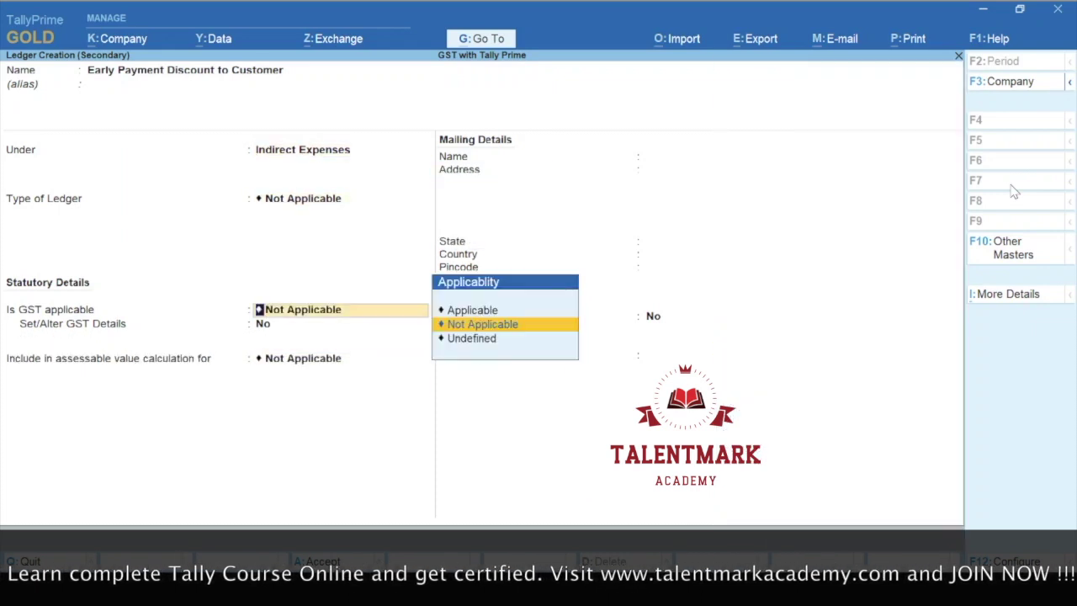
pyautogui.press('BackSpace')
pyautogui.press('Return')
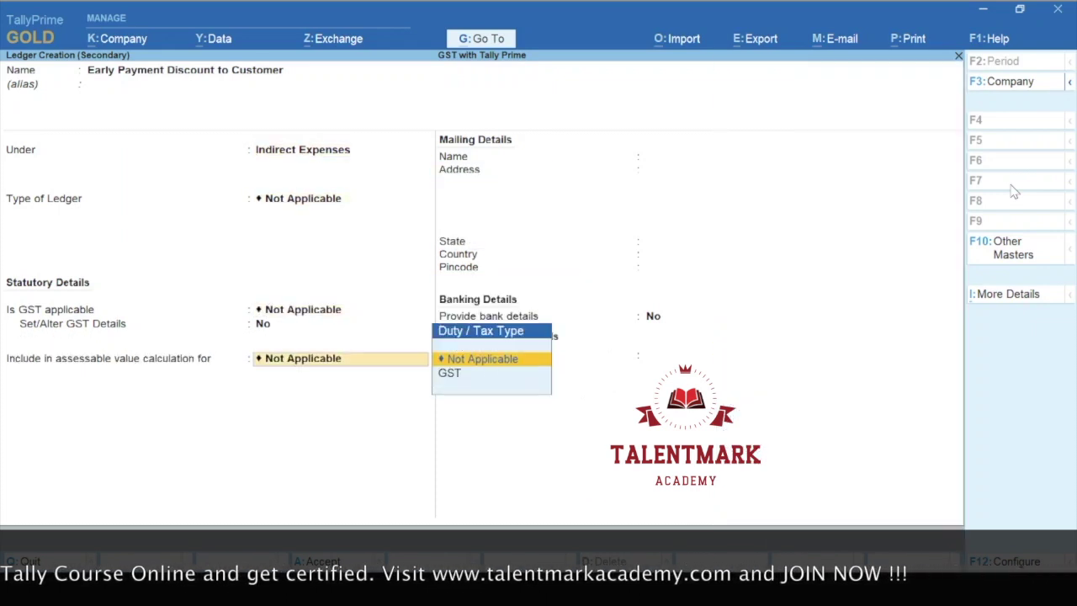
# Keep assessable value calculation Not Applicable, rename the new ledger to Early Payment Discount to Customer in Receipt, and save it
pyautogui.press('Return')
pyautogui.press('Return')
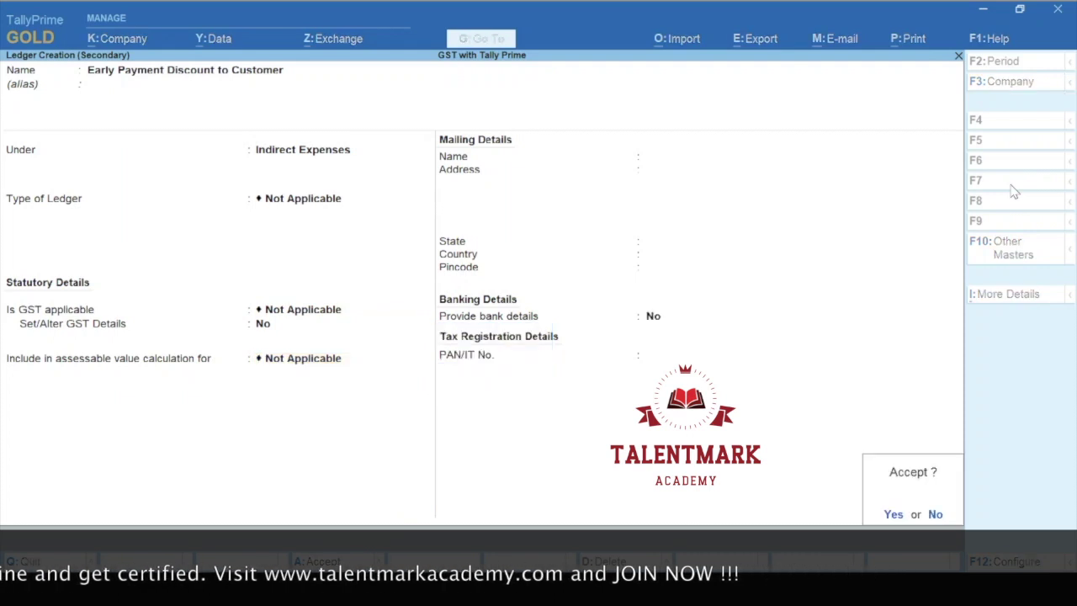
pyautogui.press('Escape')
pyautogui.press('BackSpace')
pyautogui.press('BackSpace')
pyautogui.press('BackSpace')
pyautogui.press('BackSpace')
pyautogui.press('BackSpace')
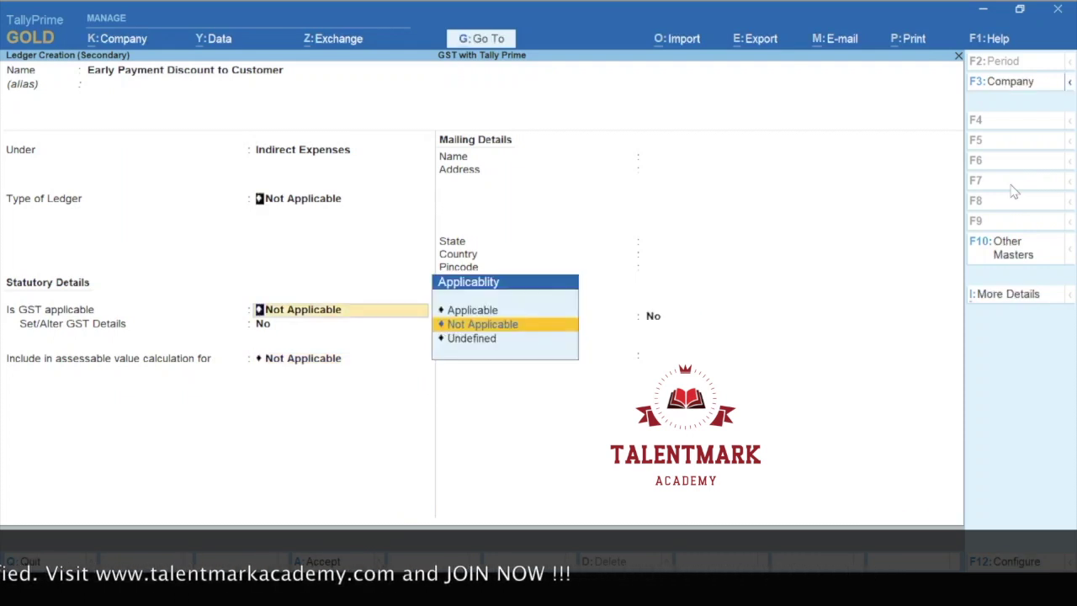
pyautogui.press('BackSpace')
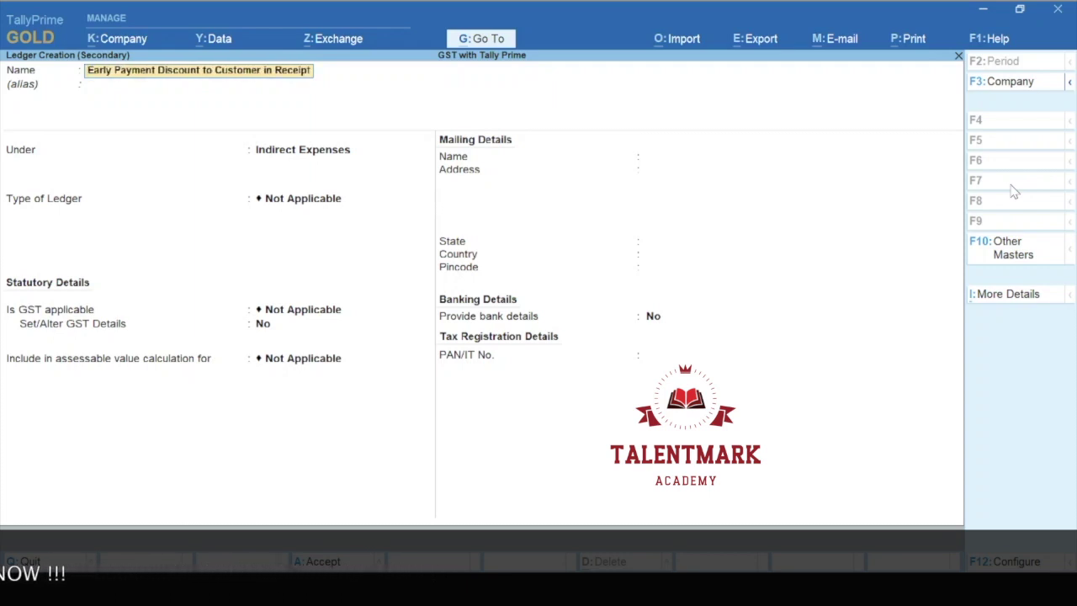
pyautogui.hotkey('ctrl', 'a')
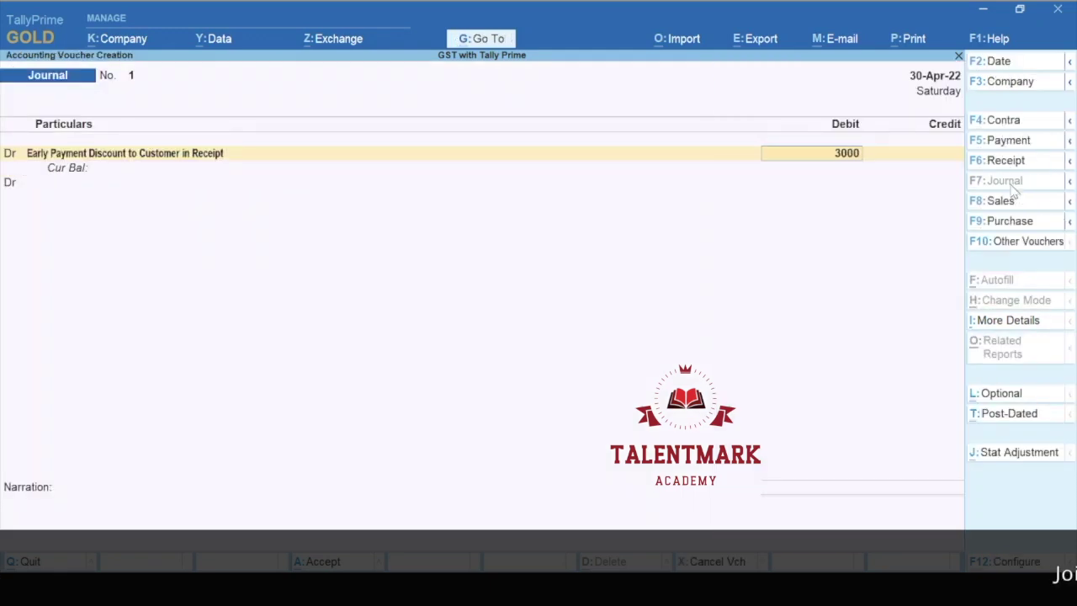
# Debit the early payment discount ledger with 3000 in the journal and credit Customer with 3,000.00
pyautogui.press('Return')
pyautogui.press('c')
pyautogui.press('Return')
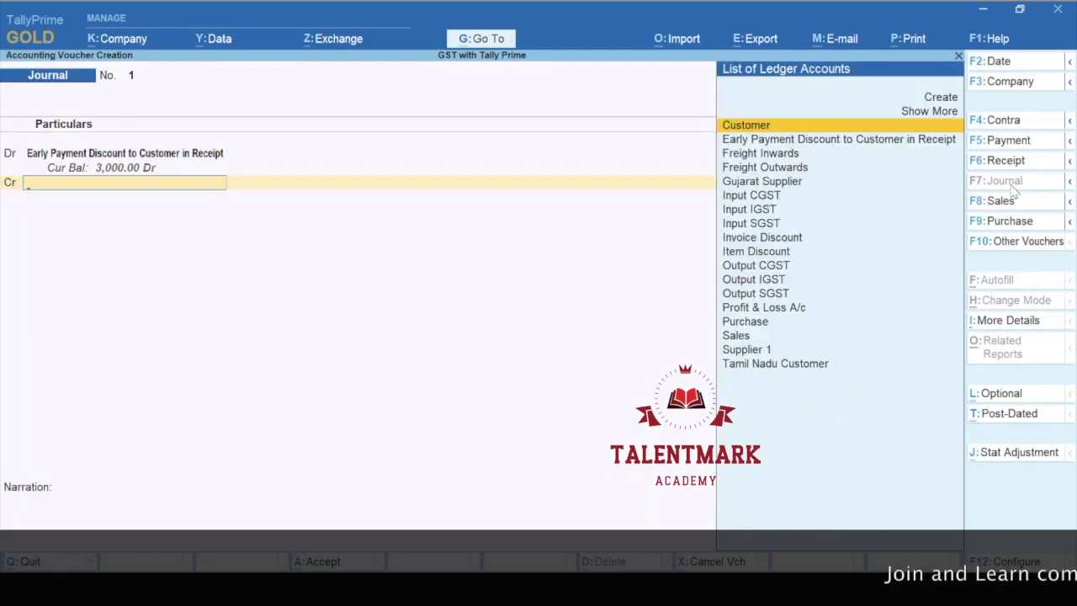
pyautogui.write('C')
pyautogui.press('Return')
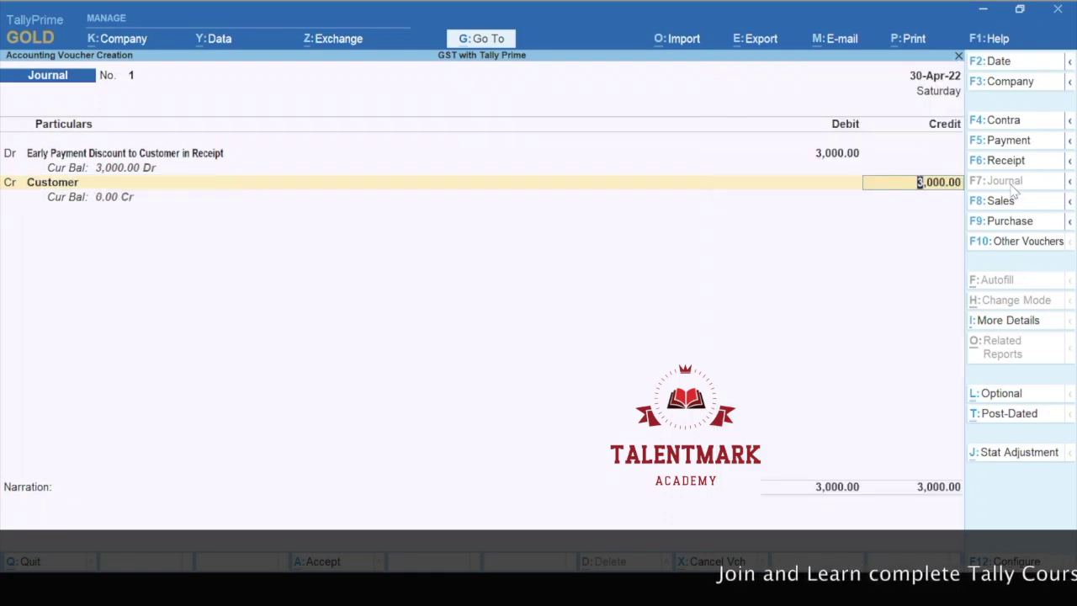
pyautogui.press('Return')
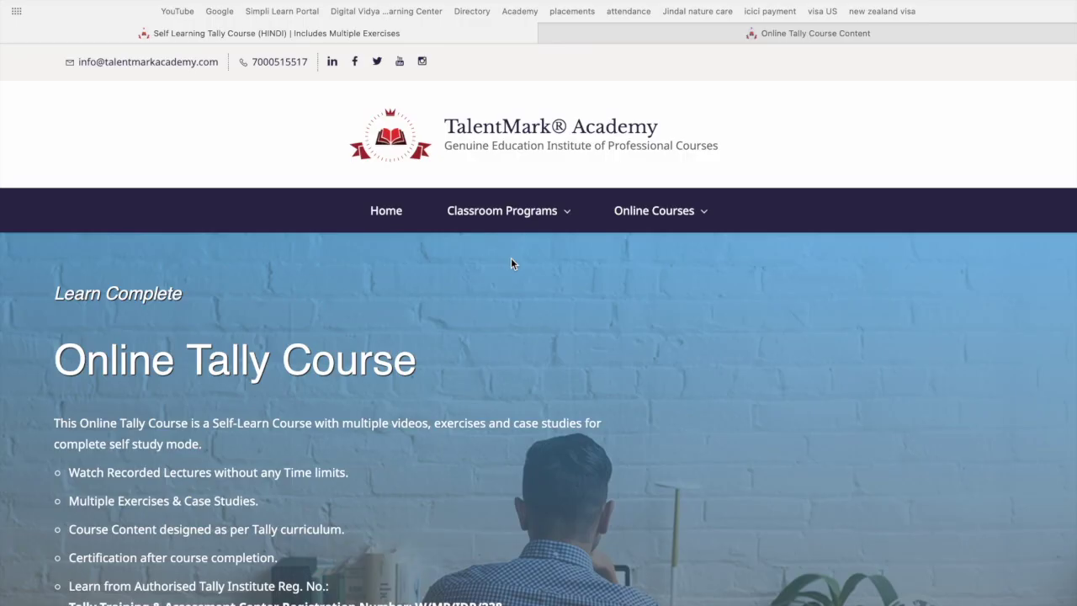
# Switch to the web browser, look through the Online Tally Course page, and open the Online Tally Course Content page
pyautogui.click(684, 129)
pyautogui.moveTo(670, 219)
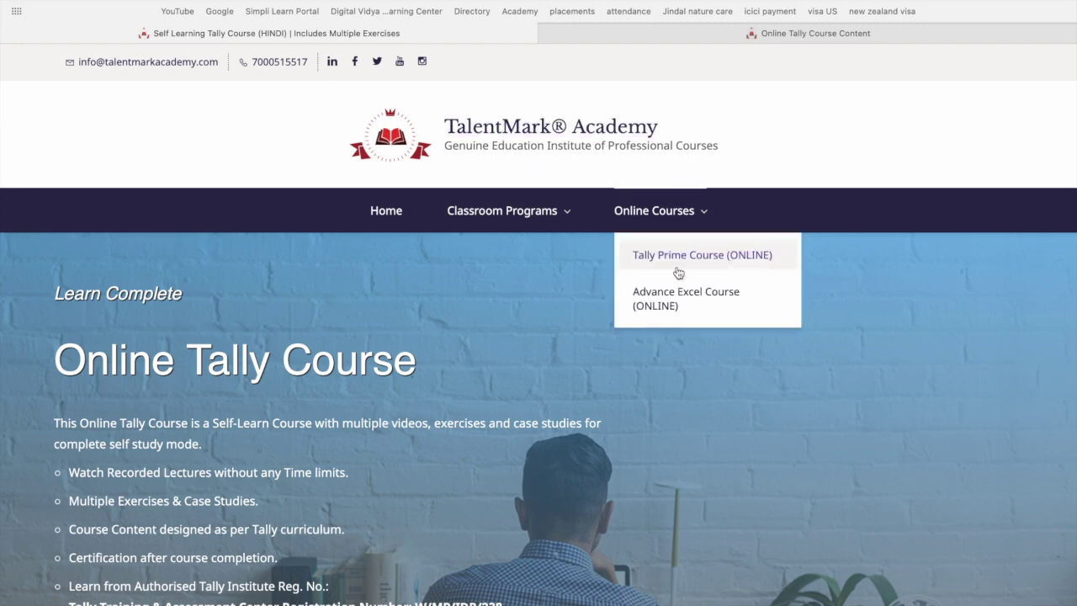
pyautogui.scroll(-7, 674, 427)
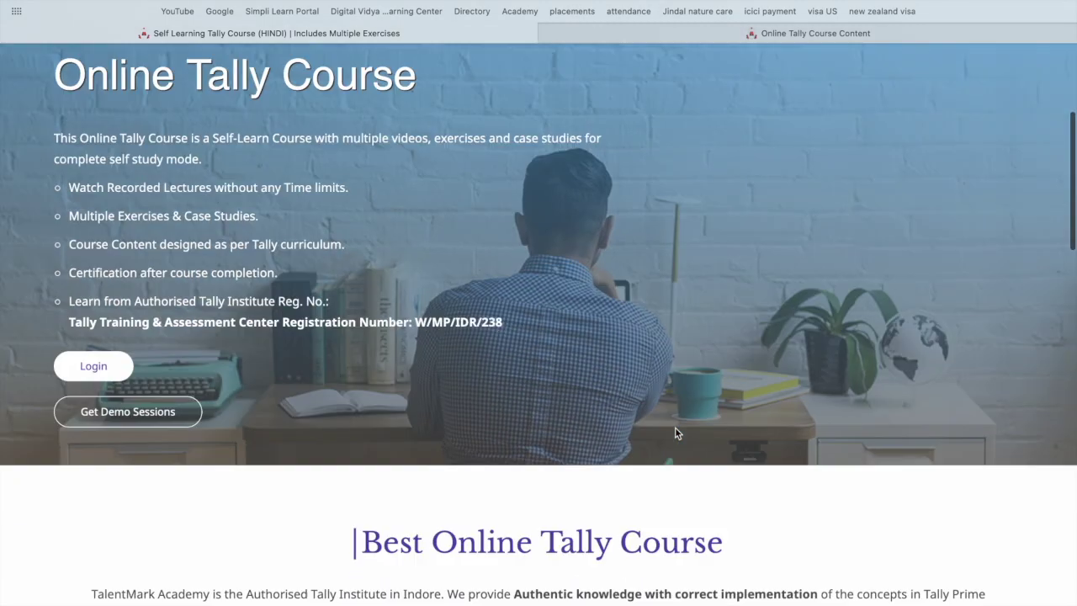
pyautogui.scroll(-4, 674, 428)
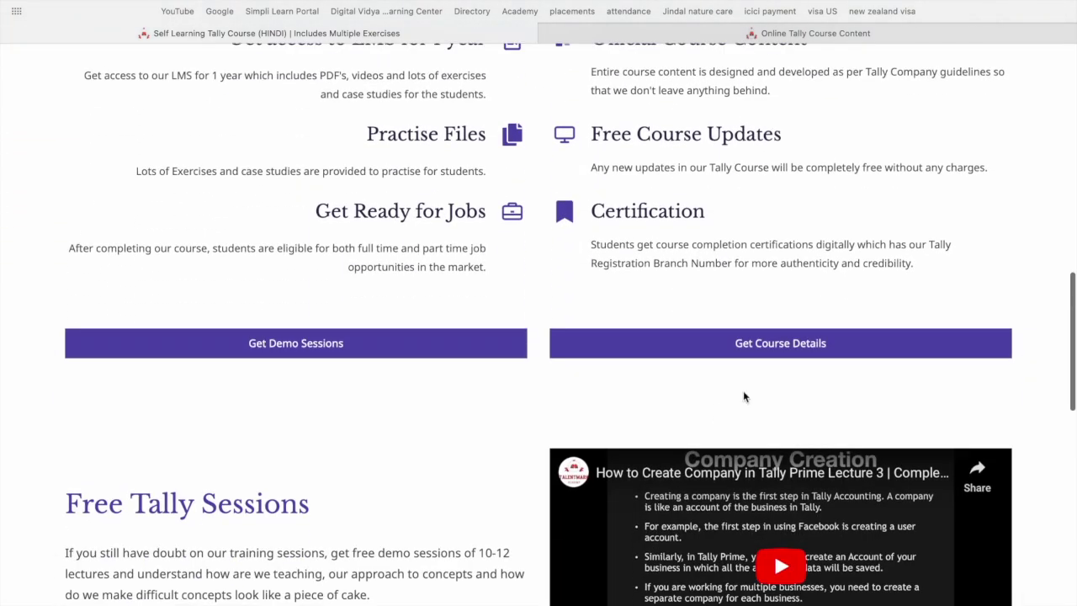
pyautogui.click(816, 347)
pyautogui.click(813, 33)
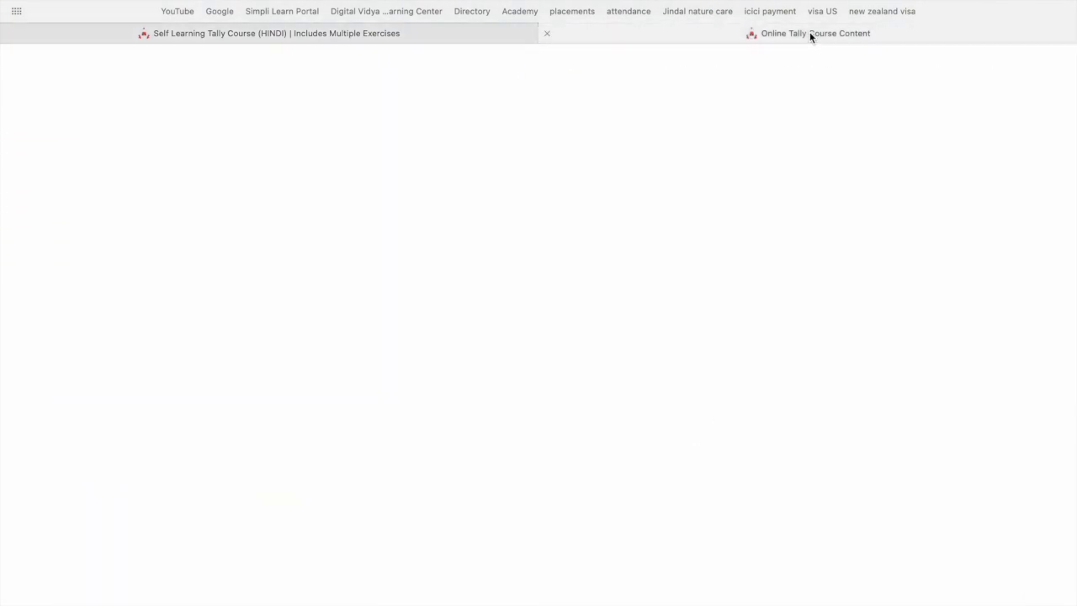
# Look through the course curriculum and expand the lessons of Level 2: Purchase & Sales order Management
pyautogui.scroll(-8, 815, 379)
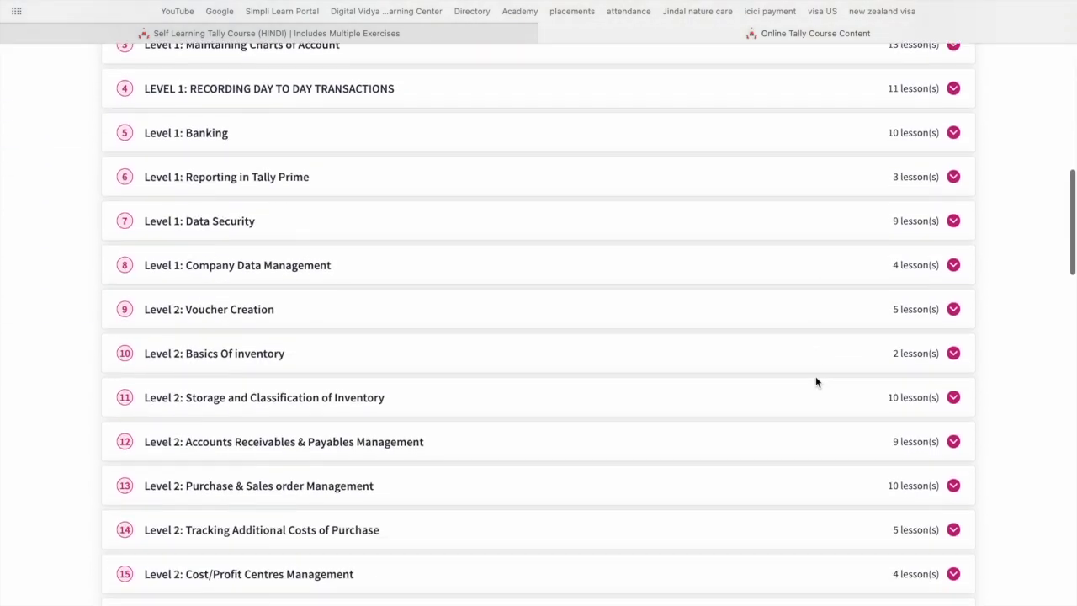
pyautogui.scroll(-2, 816, 381)
pyautogui.click(285, 339)
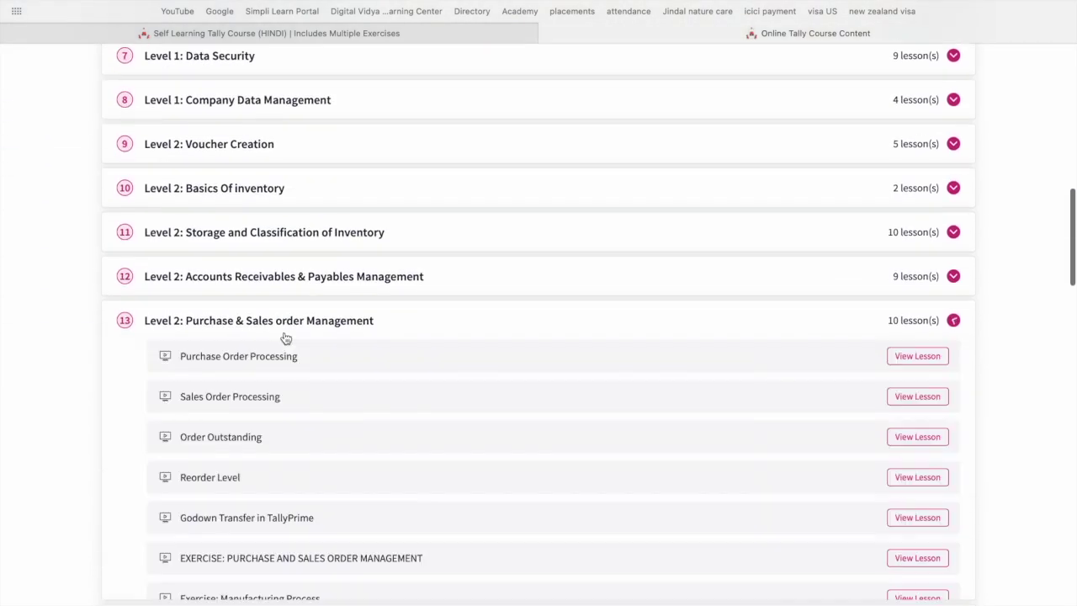
pyautogui.scroll(-1, 286, 338)
# Review the Demo Tally Sessions and the 1 Year Access Ticket enrolment details on the course content page
pyautogui.scroll(-20, 286, 338)
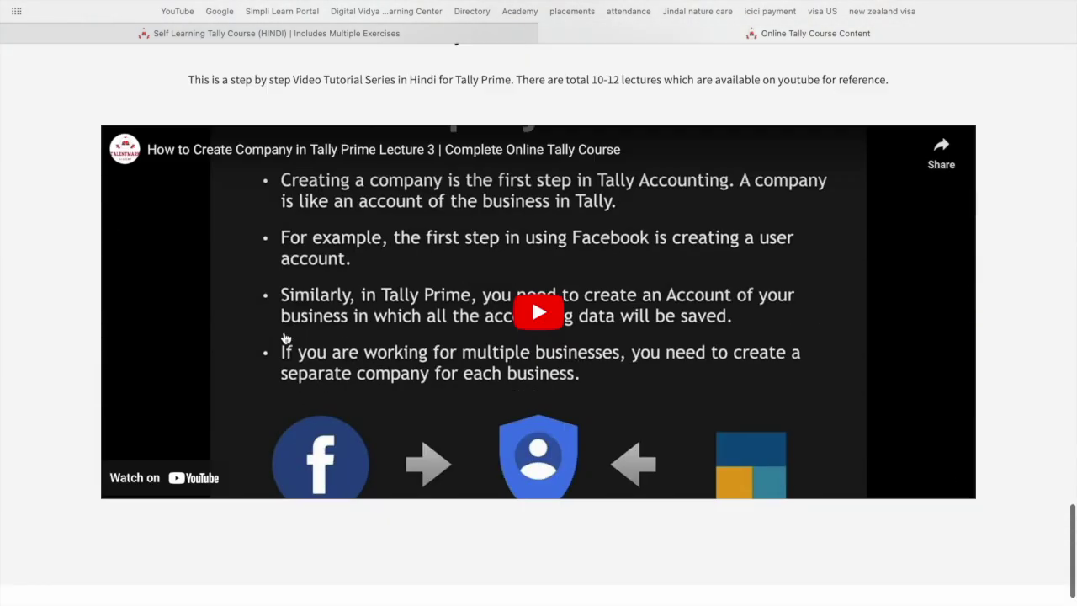
pyautogui.scroll(4, 418, 337)
pyautogui.scroll(-3, 418, 337)
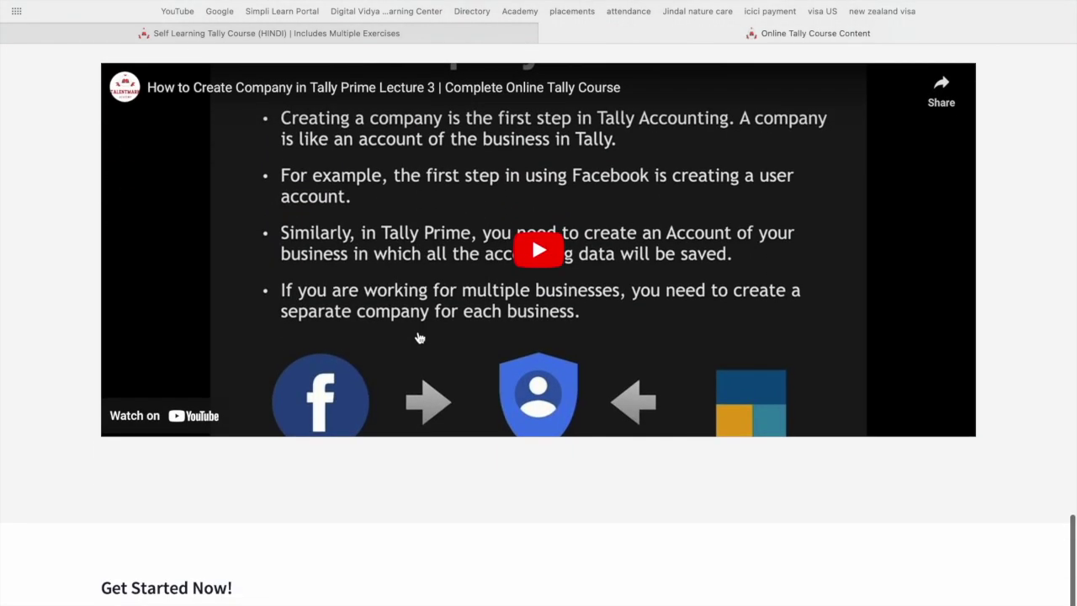
pyautogui.scroll(-2, 418, 336)
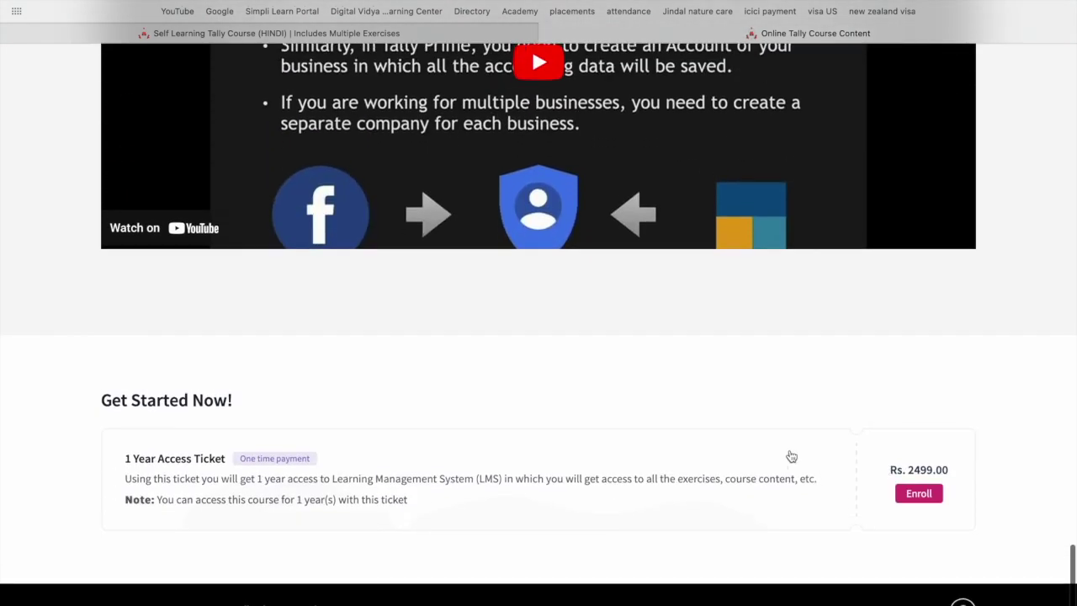
pyautogui.scroll(5, 735, 430)
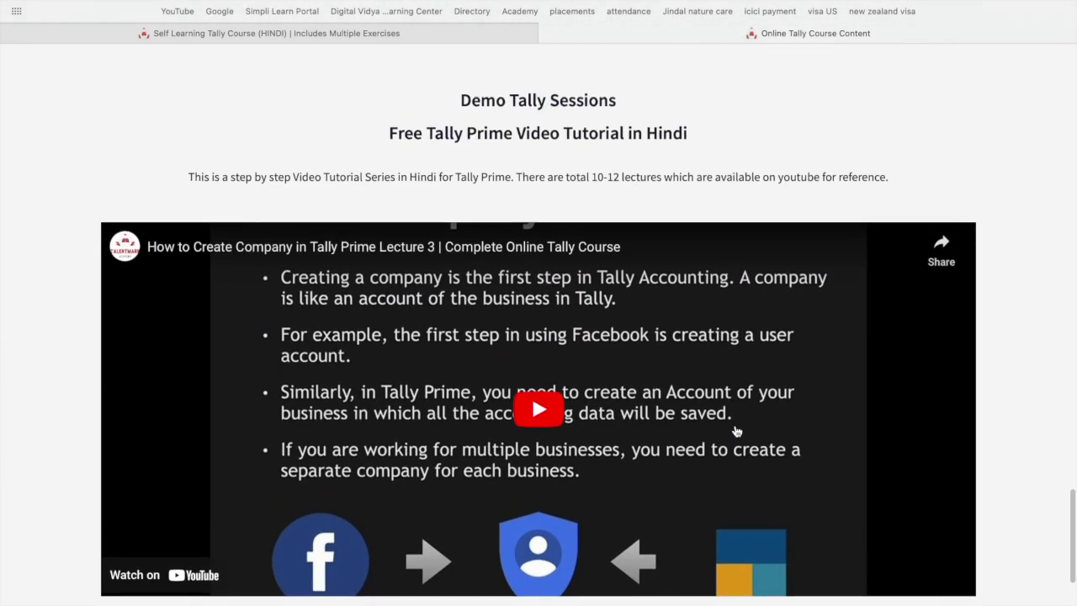